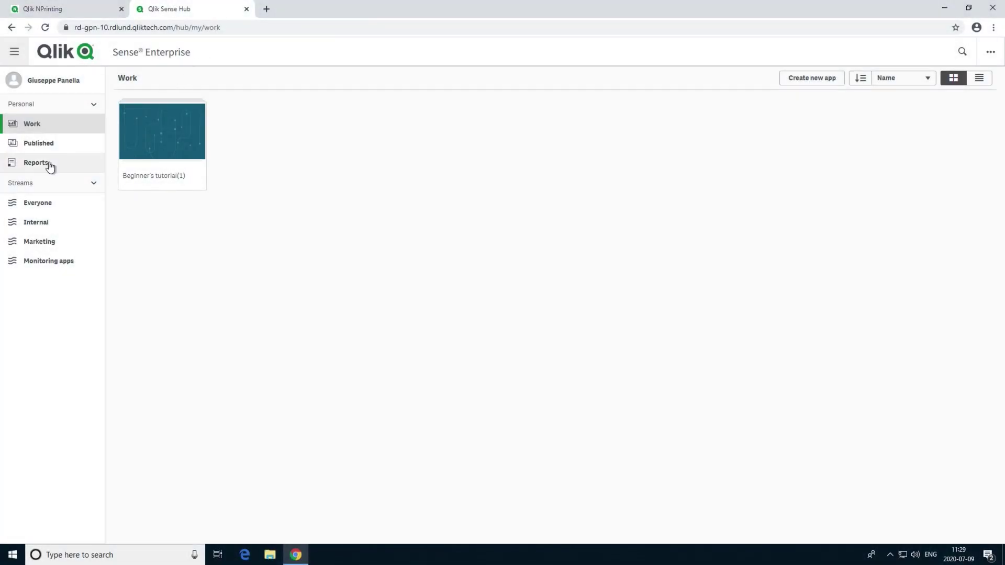
Step: Download the Qlik Sense report from the Hub's Reports section and open its zip
click(48, 164)
double_click(159, 164)
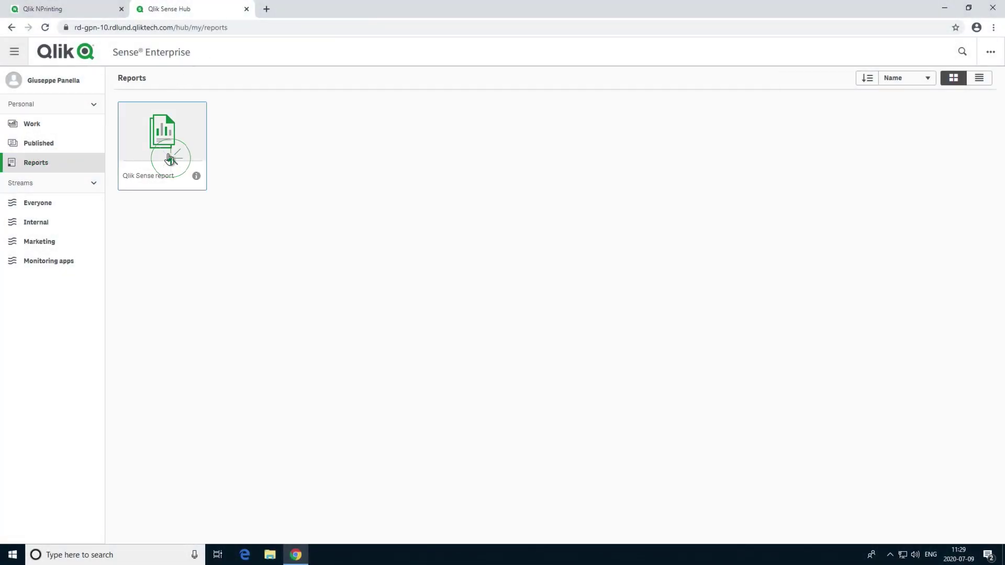
click(191, 527)
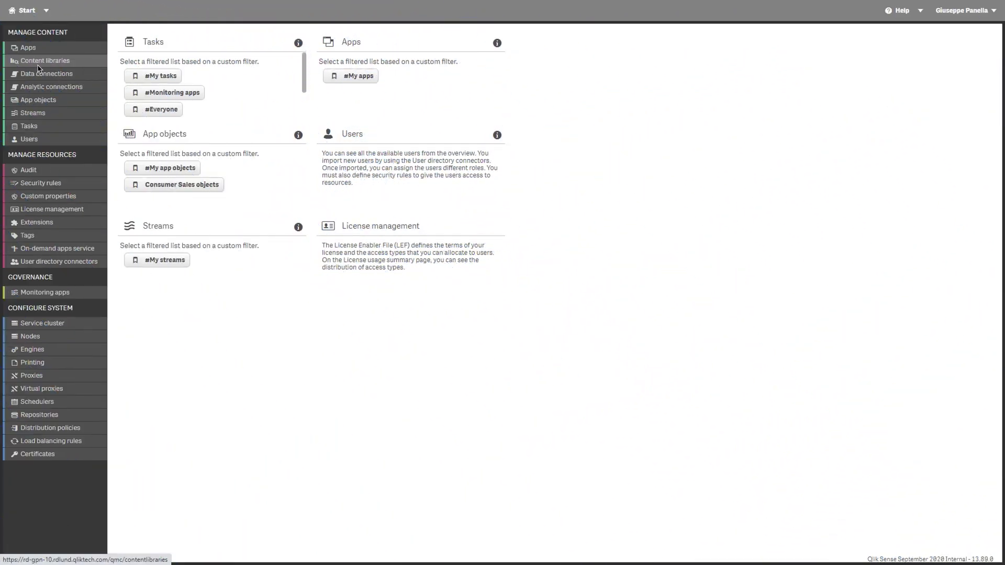
click(35, 139)
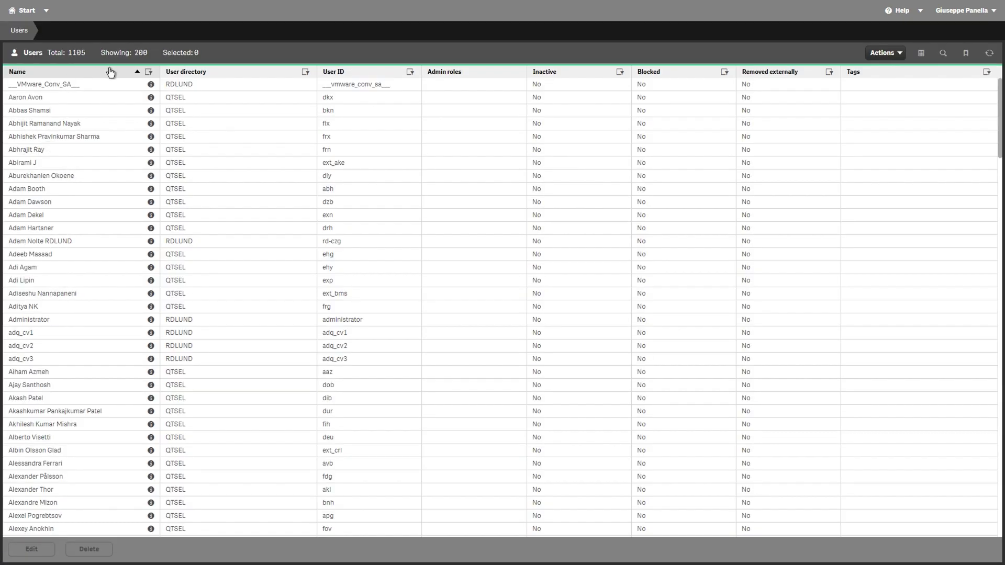
click(137, 72)
click(149, 73)
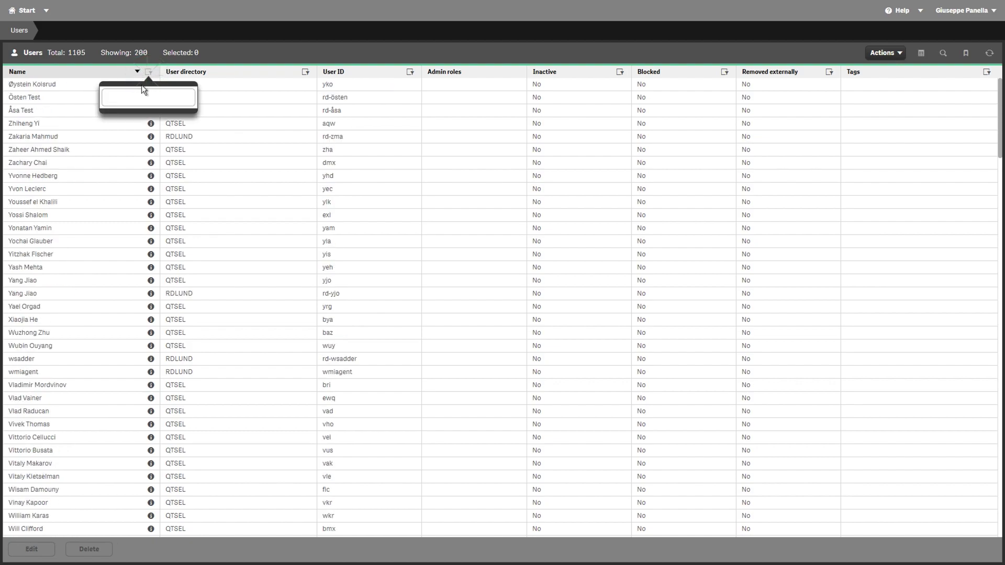
text(giu)
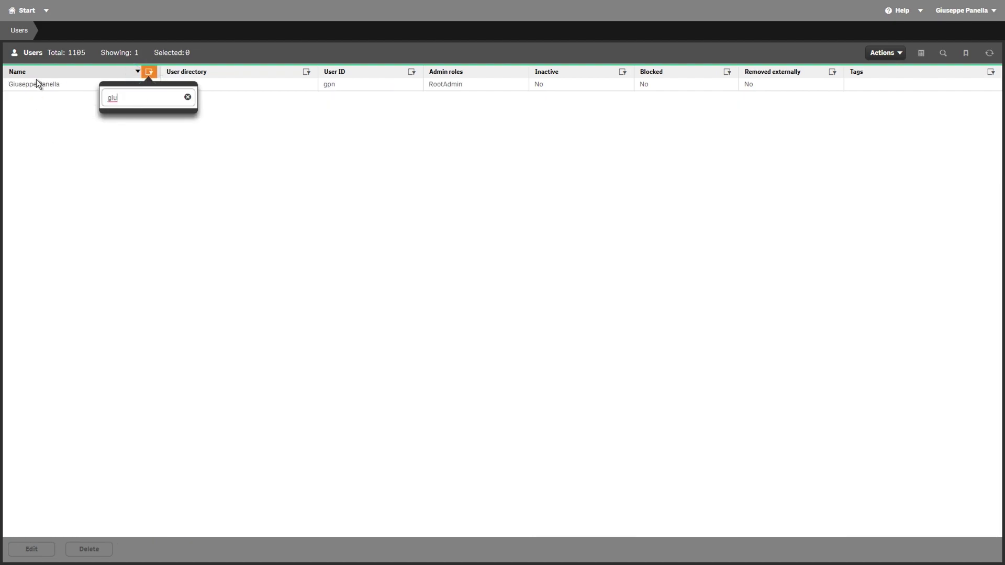
click(37, 83)
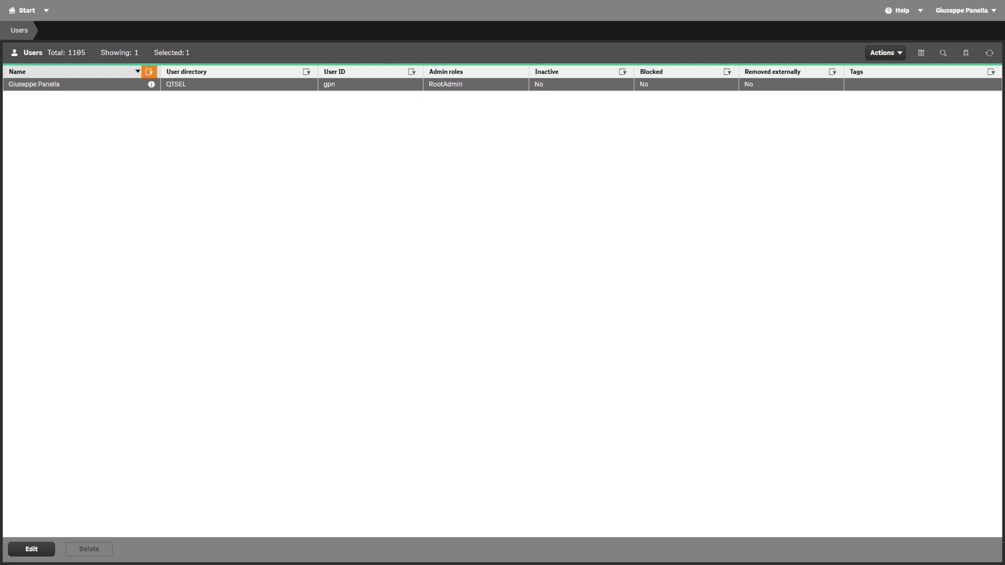
click(24, 11)
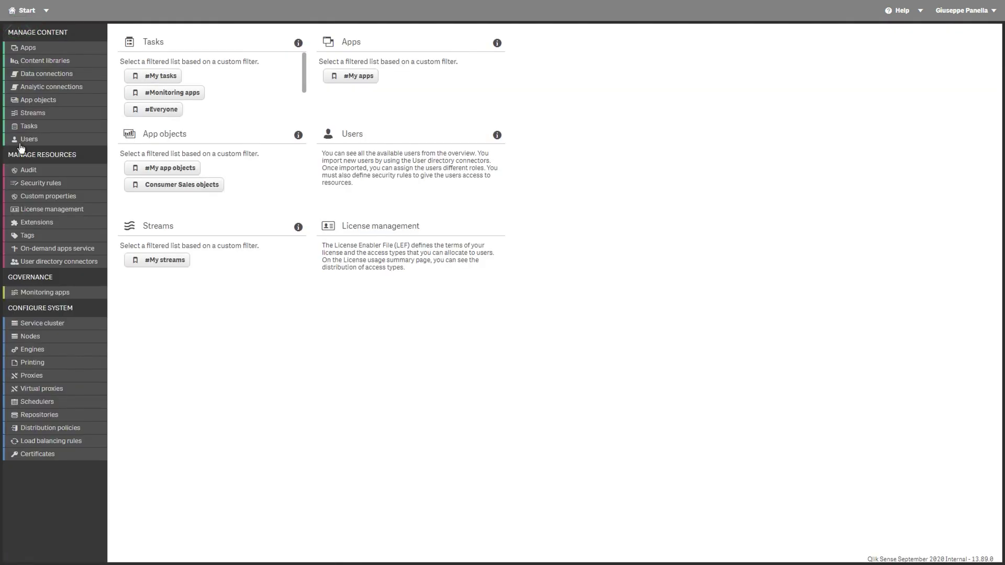
Step: Export certificates for machine name Rd-gpn-np20 with the secret key included
click(35, 455)
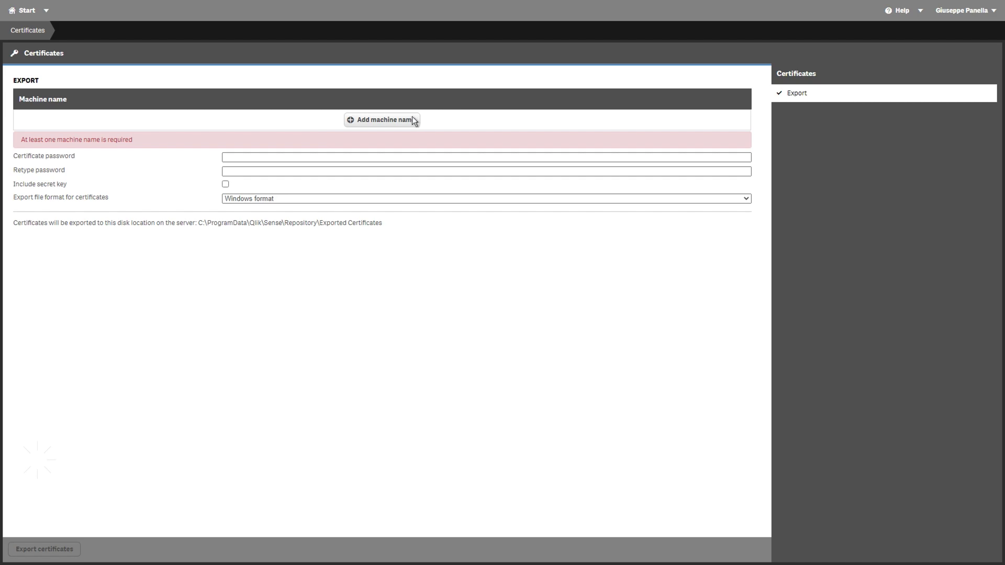
click(414, 120)
click(270, 137)
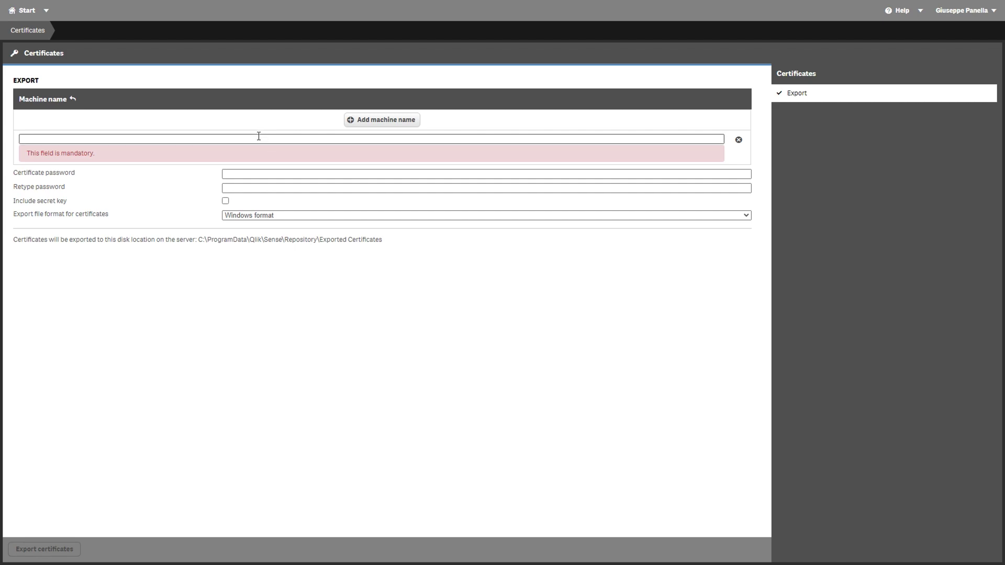
text(Rd-gpn)
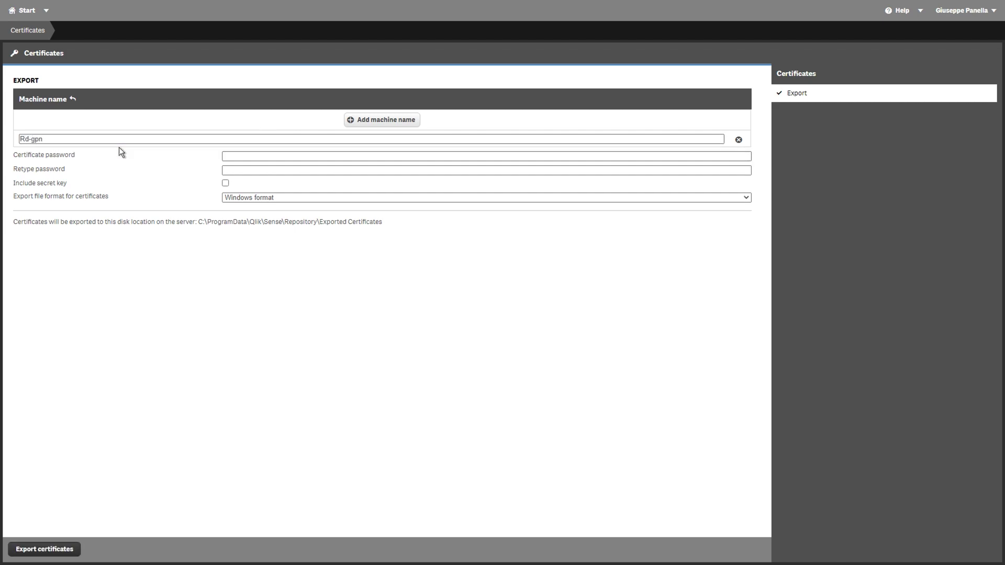
text(-np20)
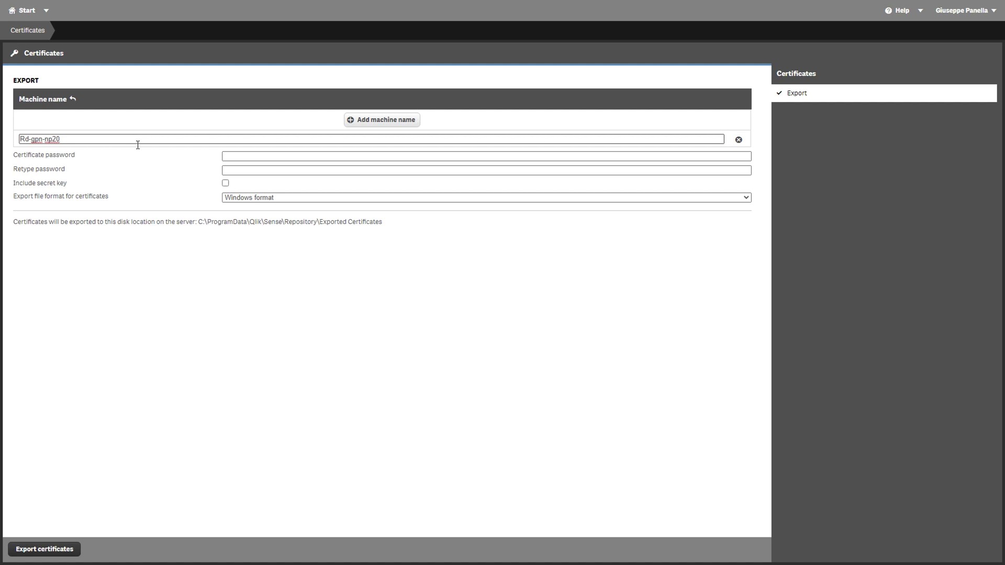
click(225, 157)
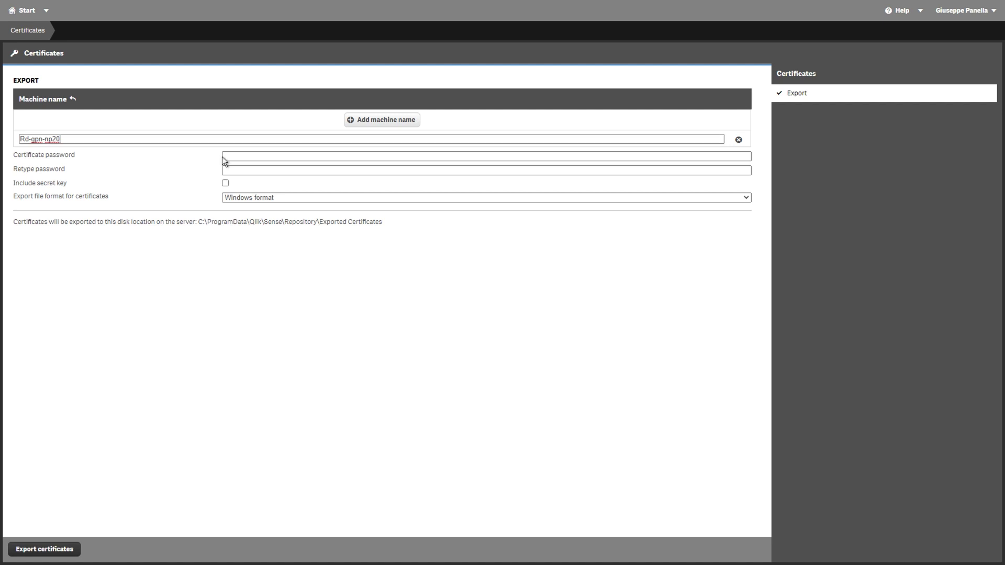
click(225, 182)
click(51, 550)
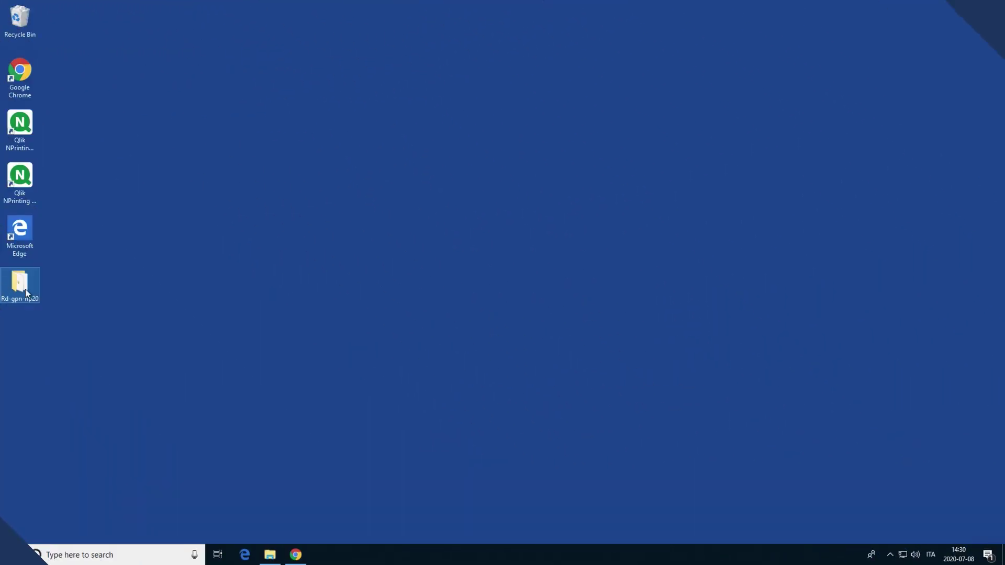
Step: Open the Rd-gpn-np20 folder and rename the client certificate to NP20-client
double_click(25, 289)
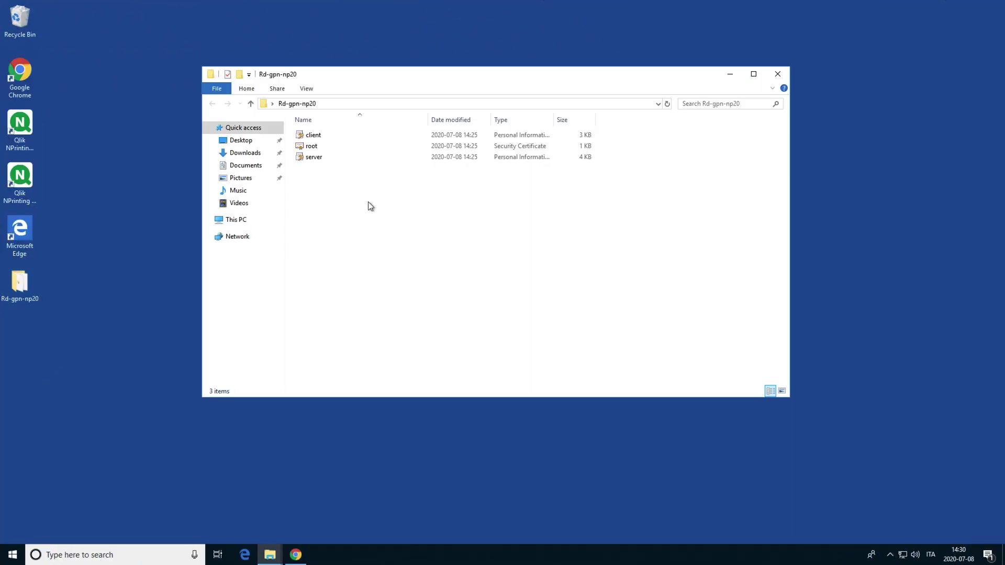
click(314, 138)
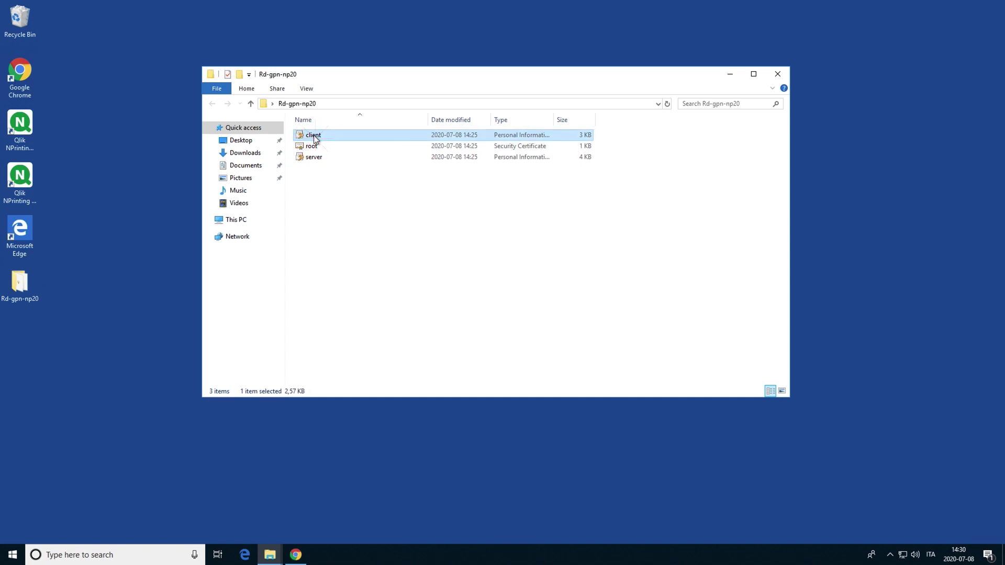
right_click(315, 138)
click(369, 283)
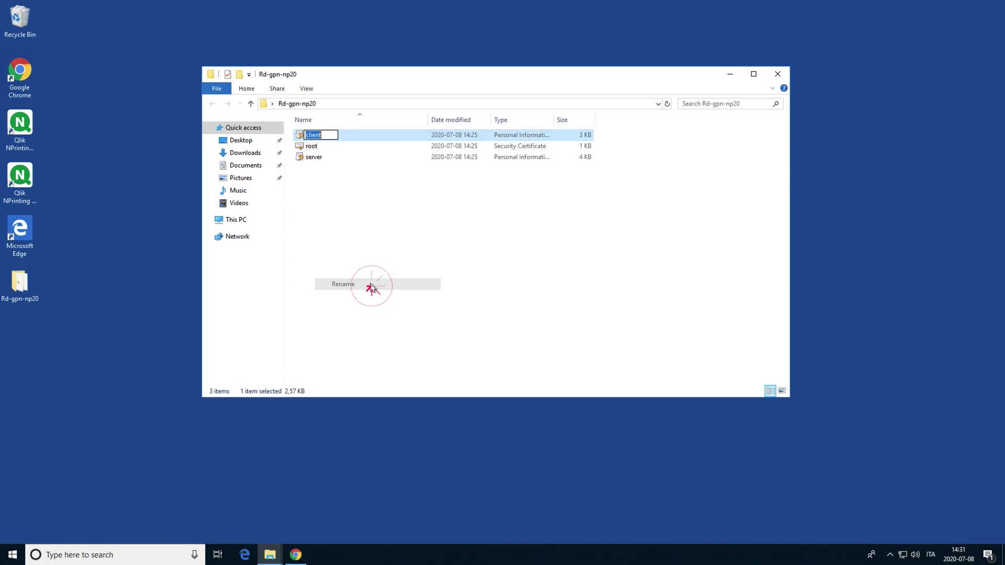
key(Home)
text(NP20-)
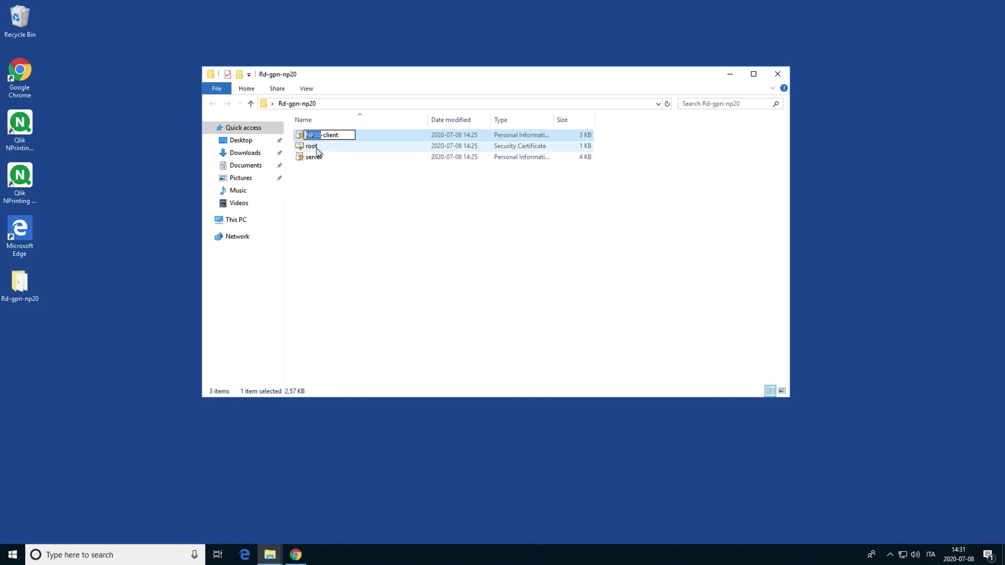
Step: Rename the root certificate file to NP20-root
click(314, 147)
right_click(312, 146)
click(335, 293)
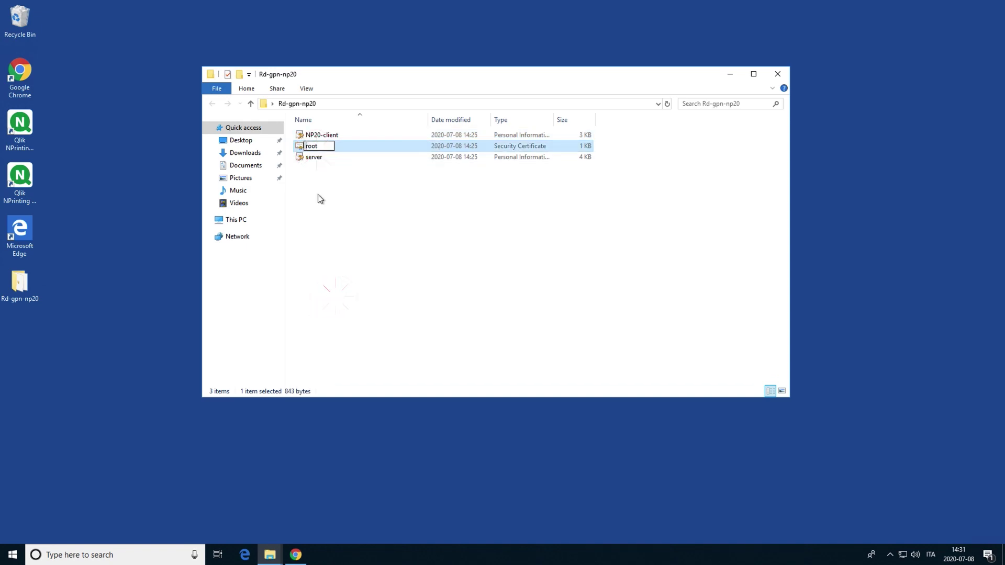
key(Home)
text(NP20-)
Step: Rename the server certificate file to NP20-server
click(313, 159)
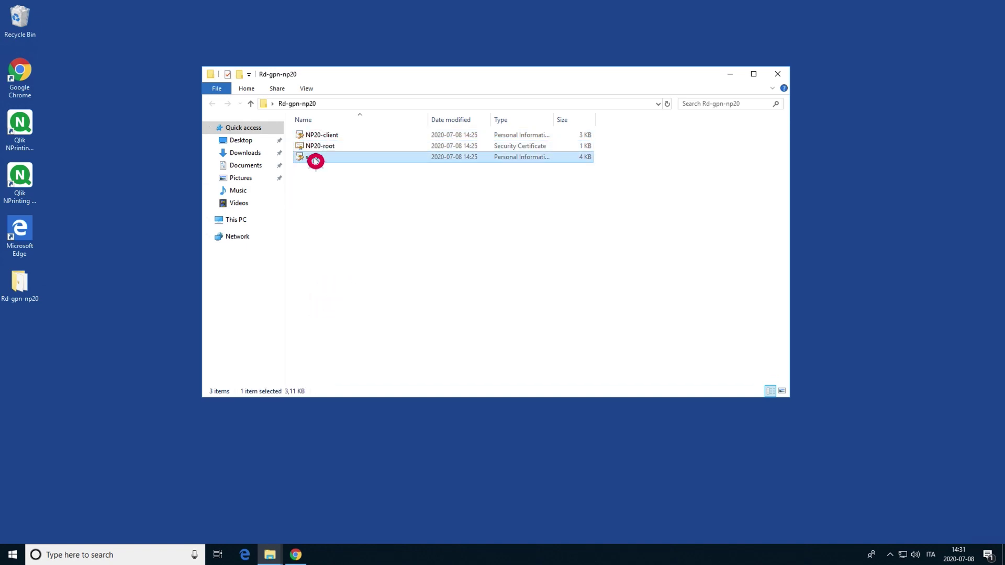
right_click(313, 160)
click(344, 308)
key(End)
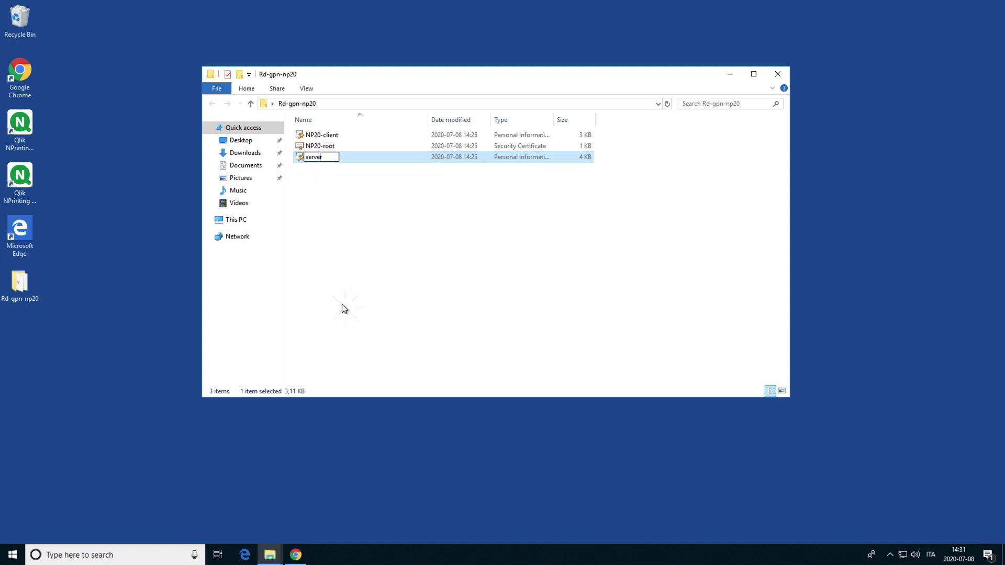
text(NP20-)
key(Return)
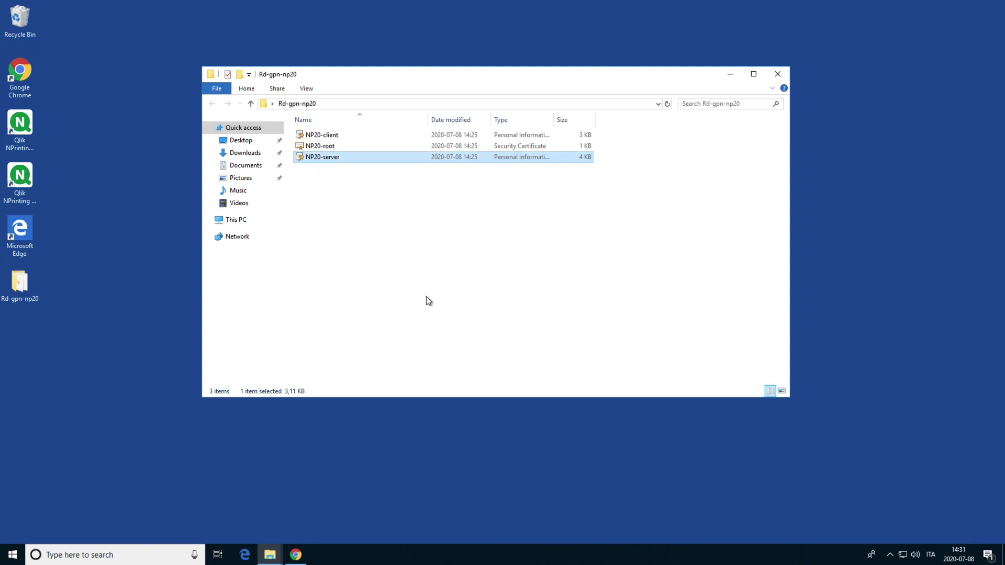
Step: Move the three NP20 certificate files into SenseCertificates, granting administrator permission for each
drag(425, 282, 330, 179)
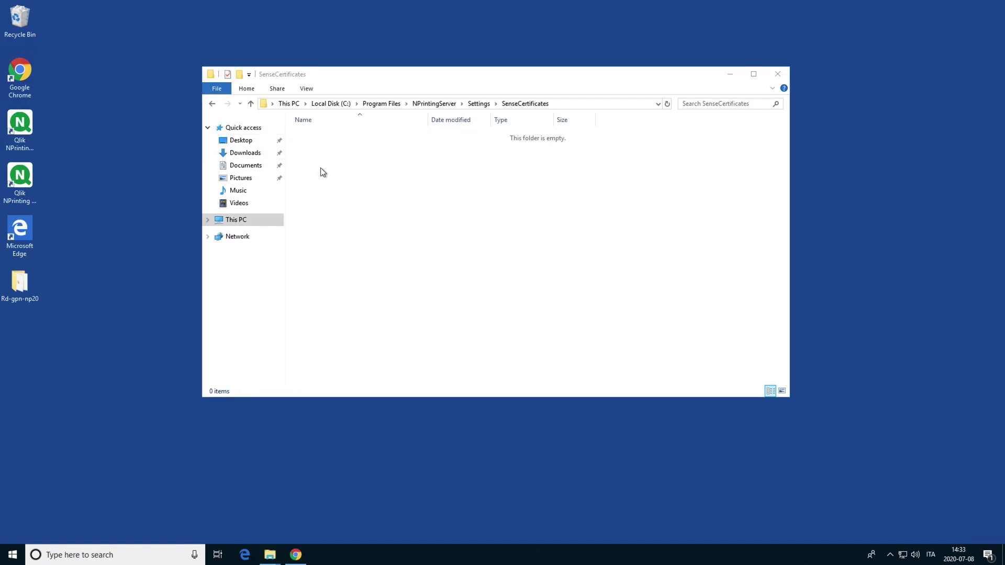
double_click(8, 285)
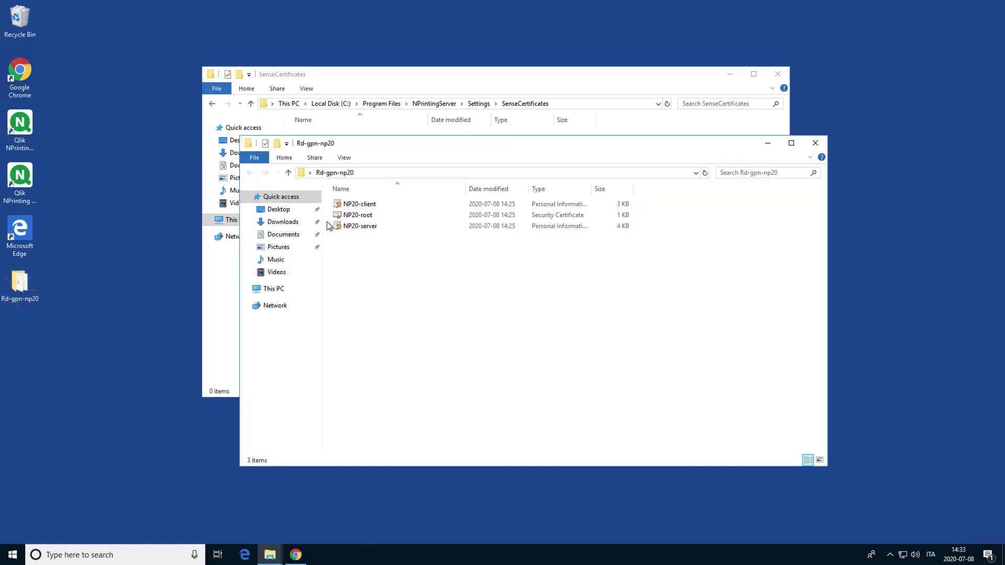
drag(376, 240, 341, 200)
key(ctrl+x)
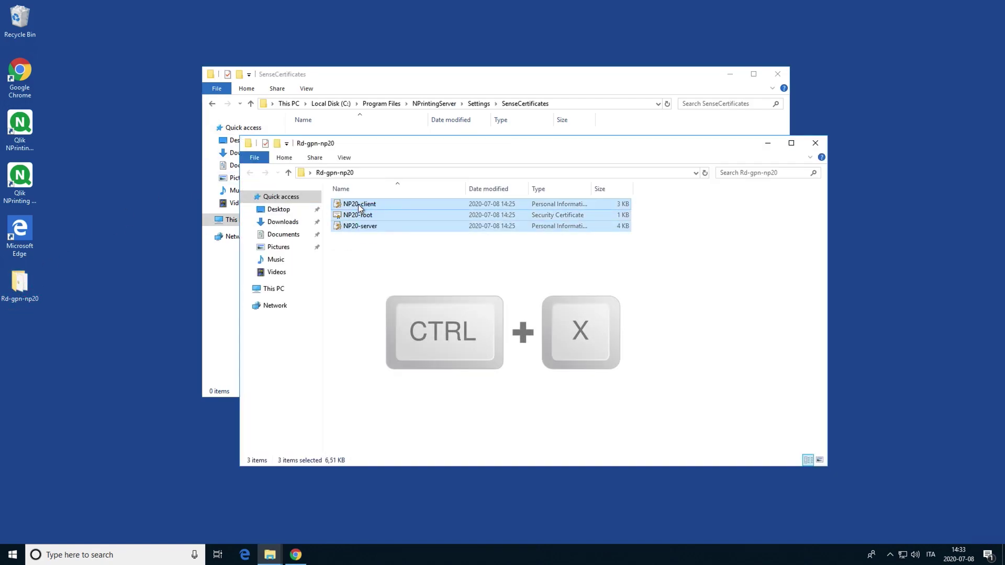
click(815, 143)
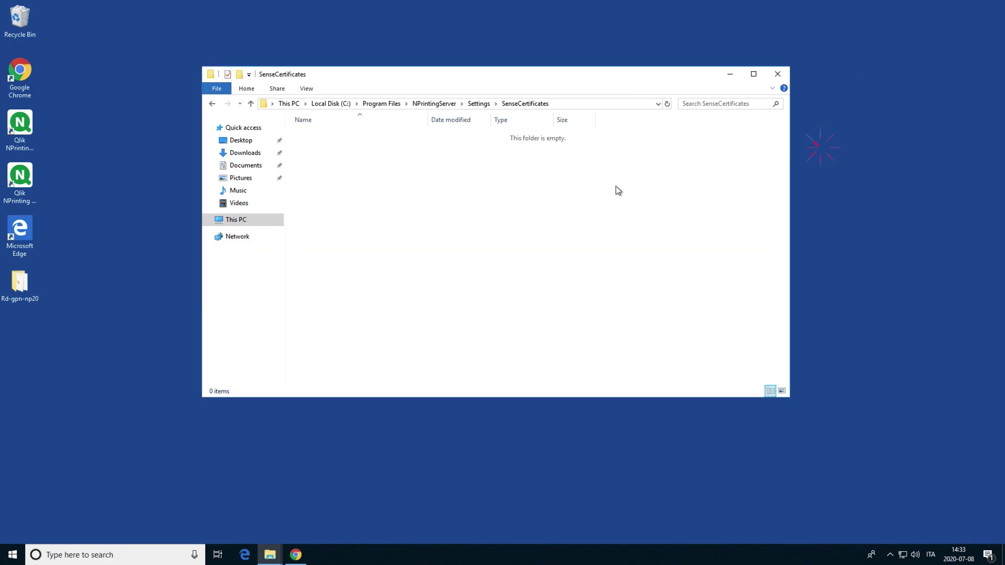
key(ctrl+v)
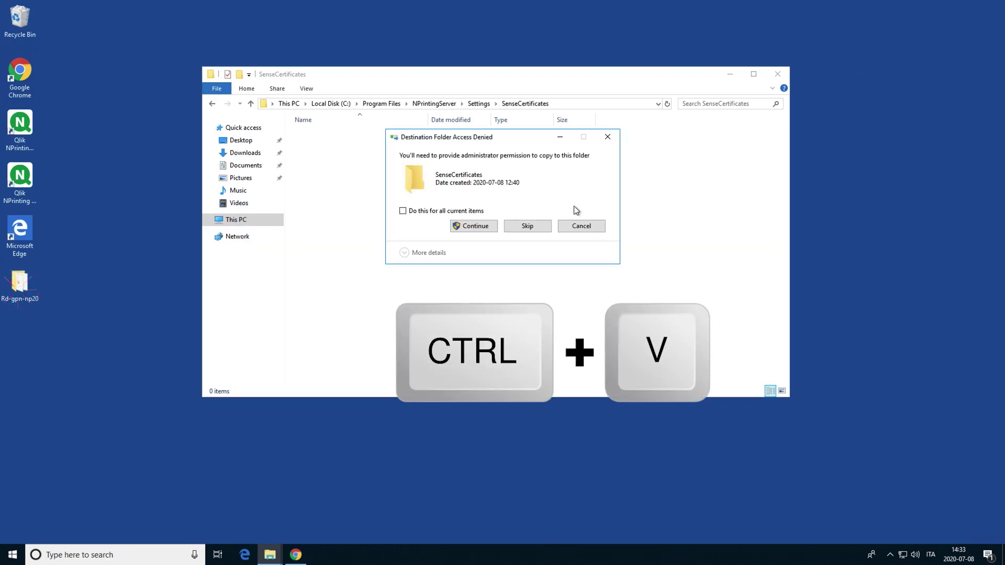
click(484, 229)
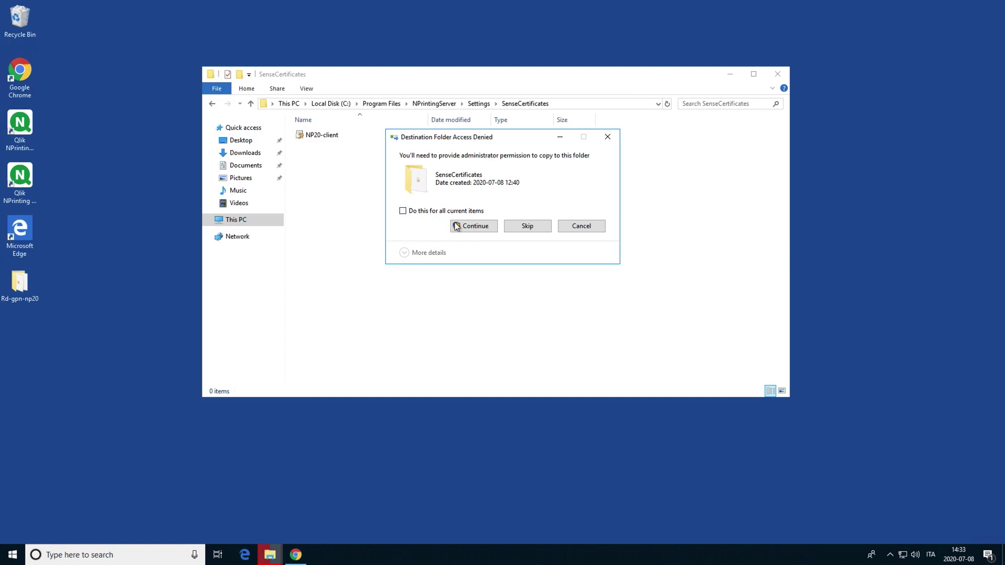
click(464, 226)
click(464, 226)
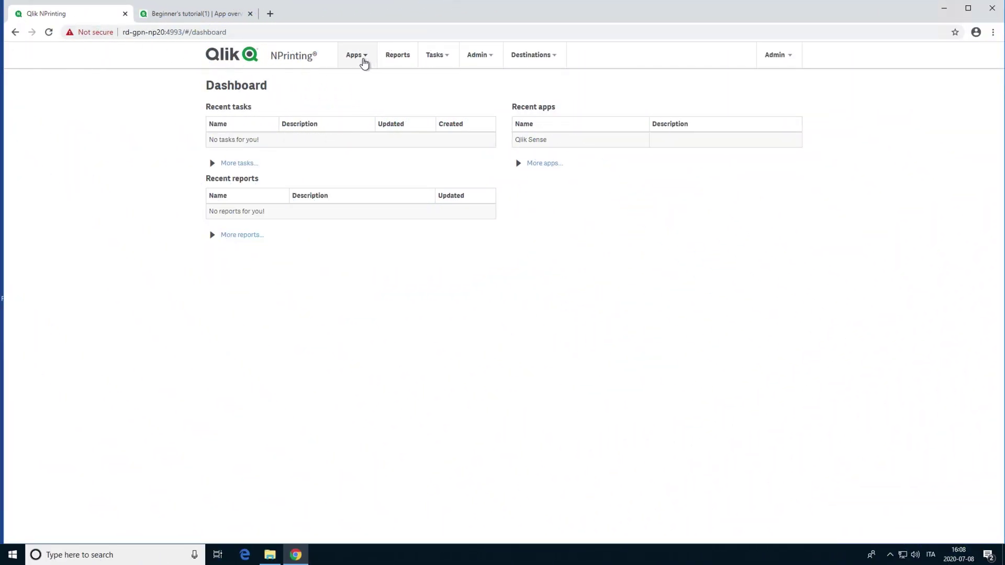
Step: Start a new connection named 'Qlik Sense Beginner tutorial'
click(364, 62)
click(364, 94)
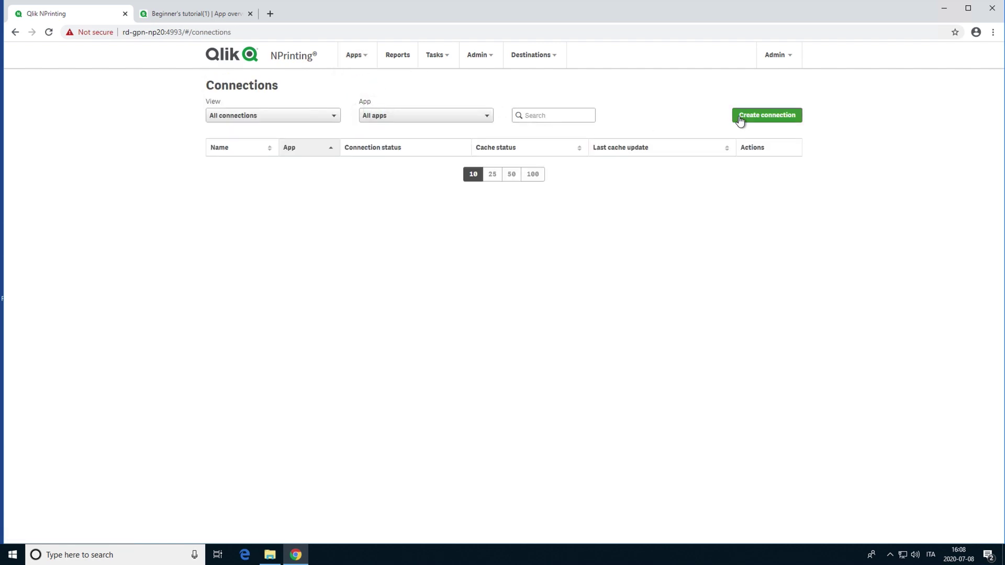
click(754, 116)
click(608, 164)
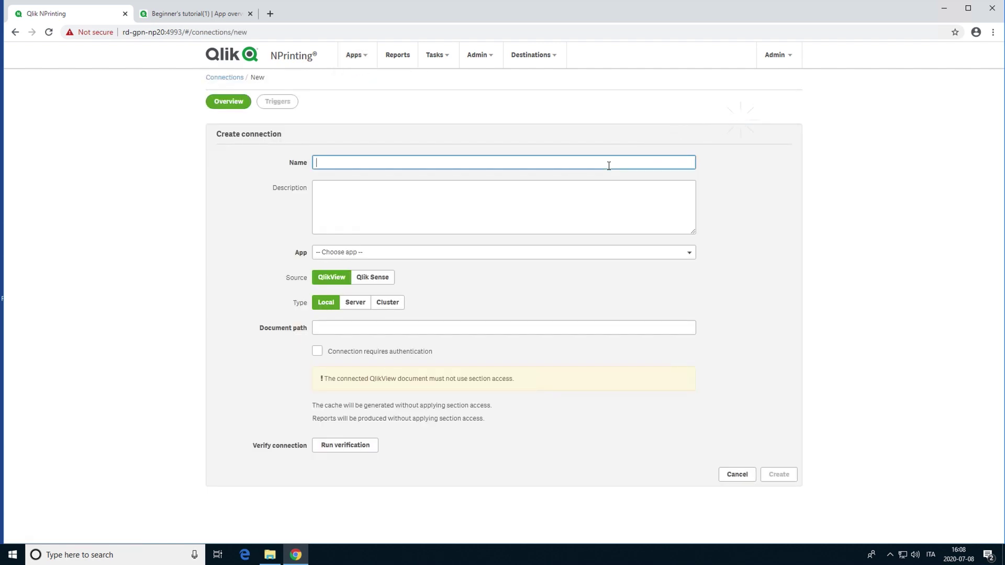
text(Qlik Sense Beginner tutorial)
Step: Assign the connection to the Qlik Sense app with Qlik Sense as its source
click(520, 251)
click(485, 274)
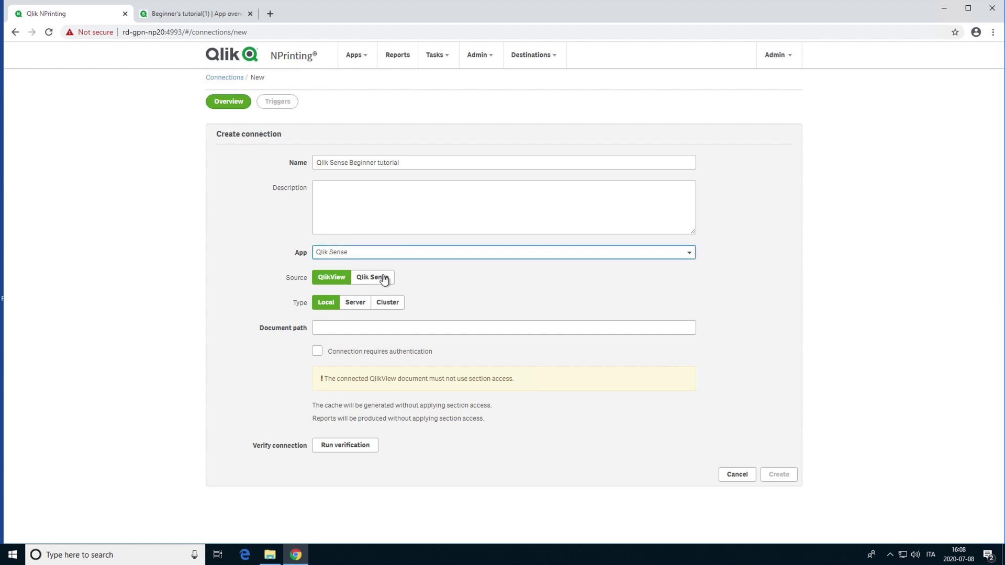
click(384, 278)
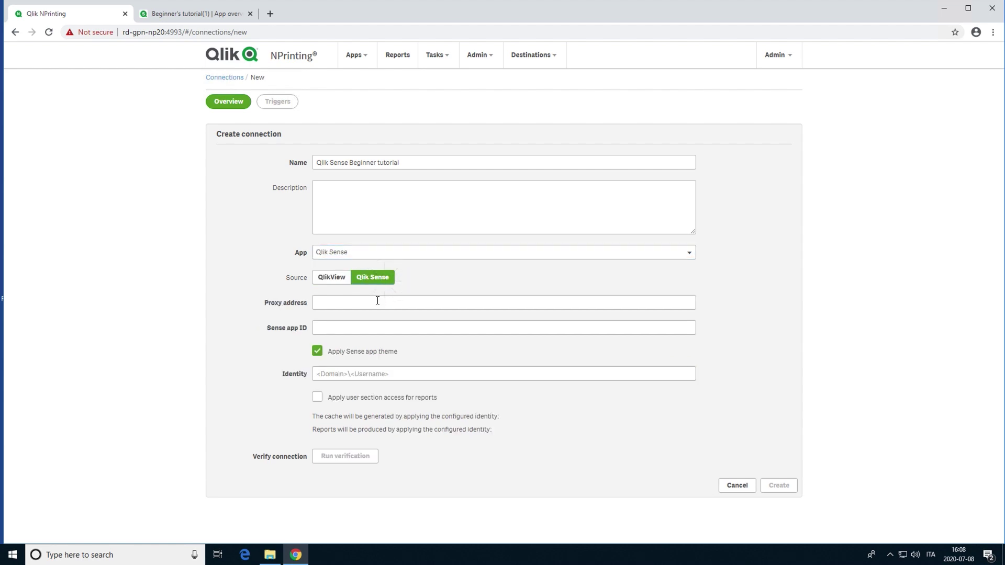
click(377, 302)
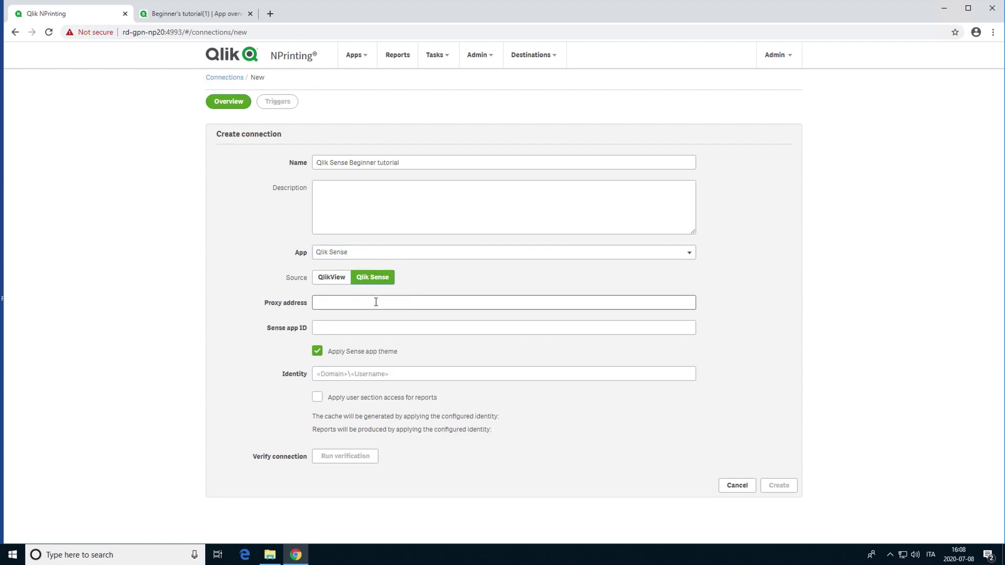
click(213, 15)
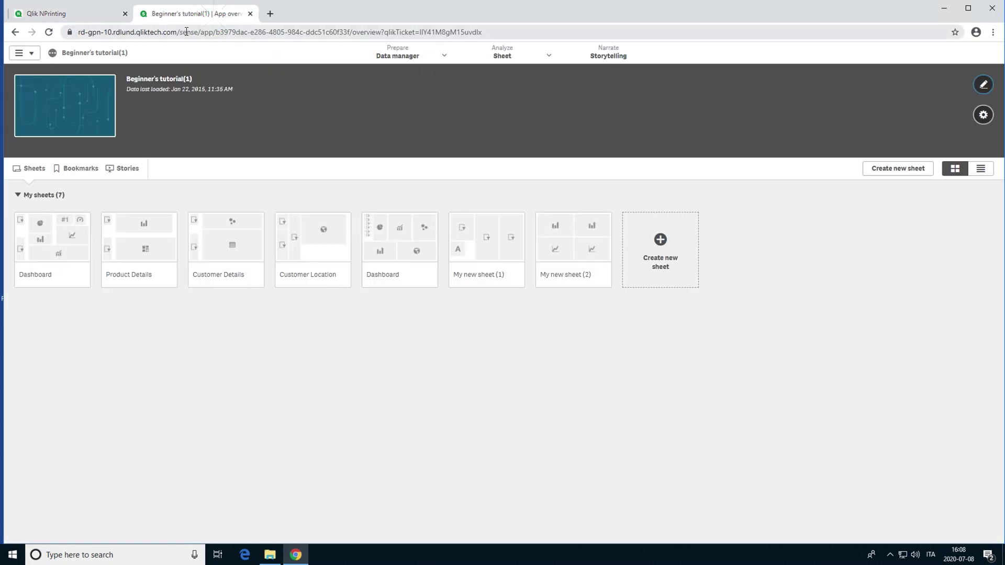
drag(187, 32, 72, 29)
key(ctrl+c)
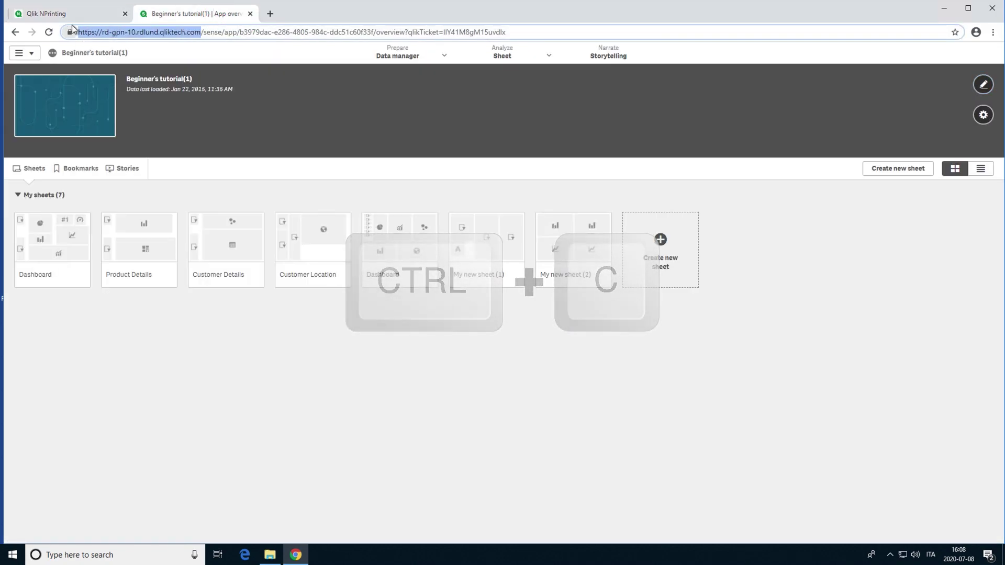
click(87, 13)
key(ctrl+v)
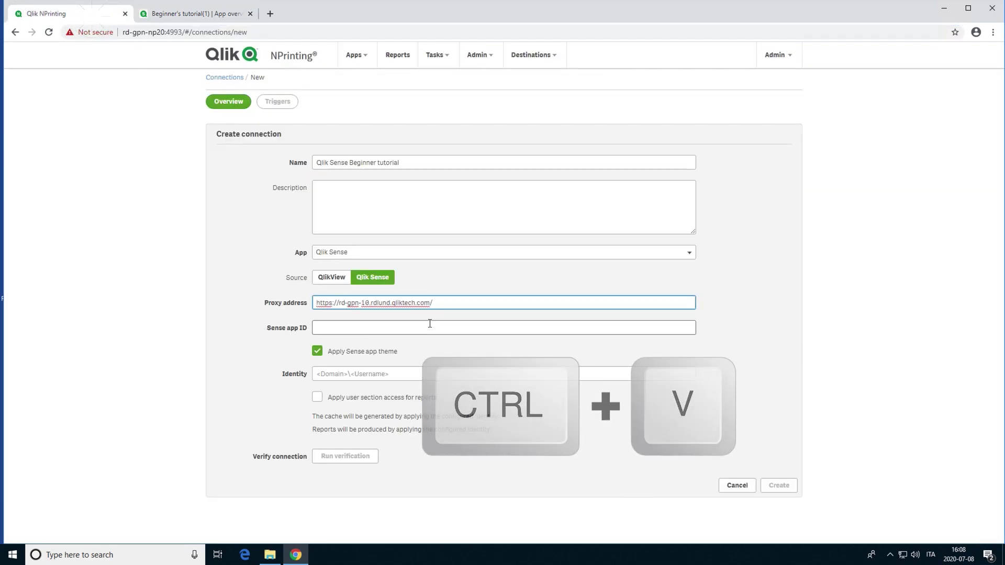
Step: Copy the app ID from the Qlik Sense app's web address
click(222, 16)
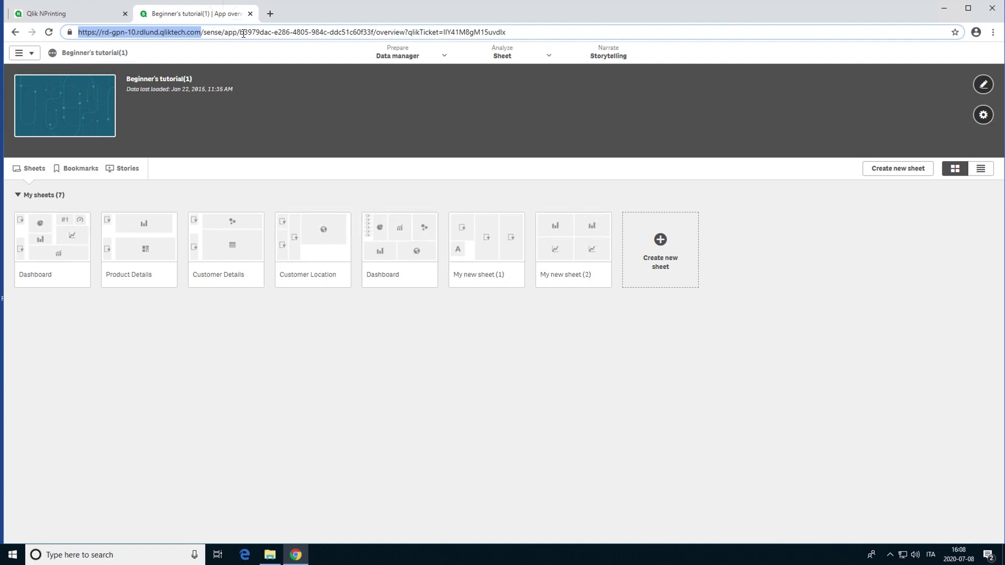
drag(240, 33, 372, 29)
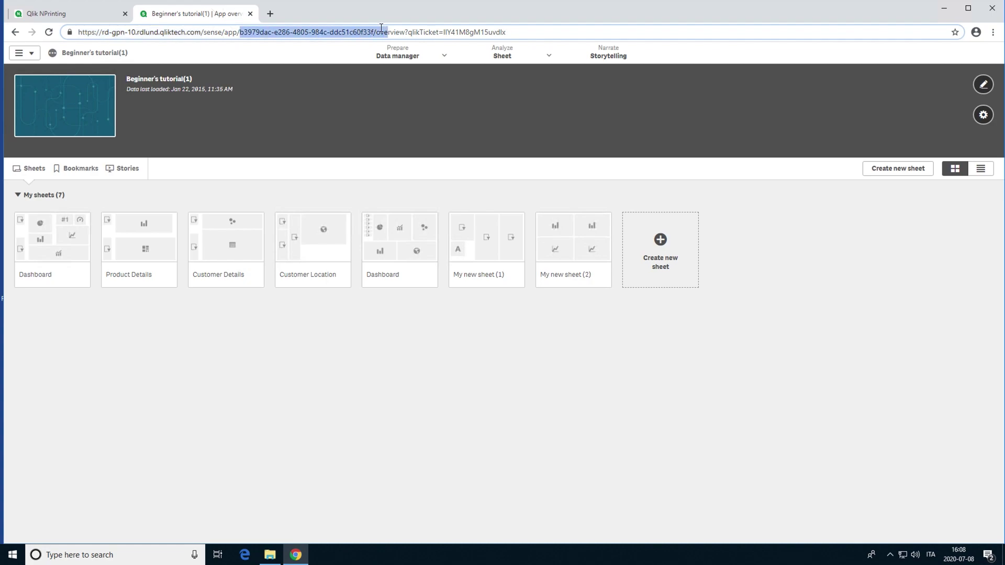
key(ctrl+c)
click(85, 14)
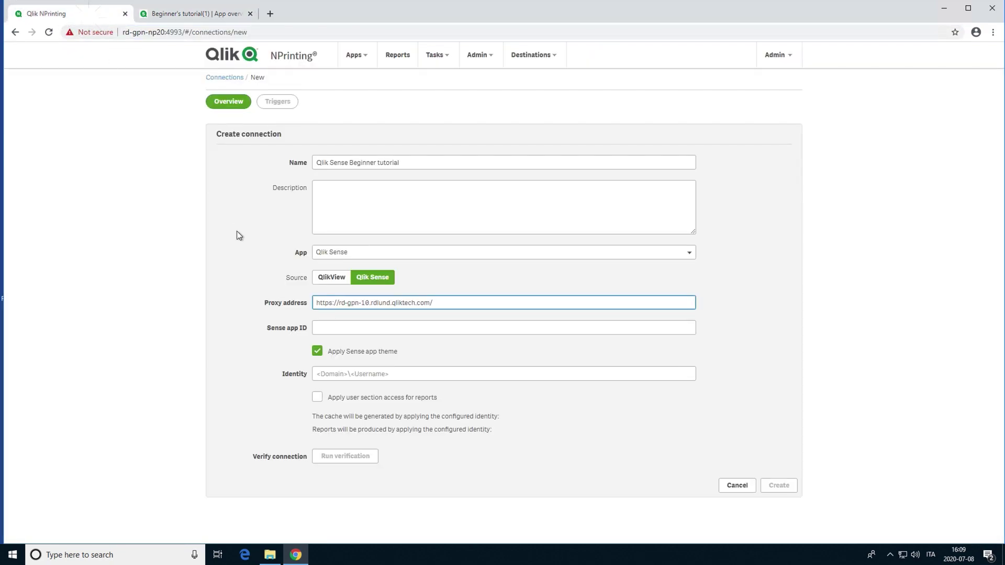
Step: Paste the app ID into Sense app ID and enter the domain\user identity
click(321, 330)
key(ctrl+v)
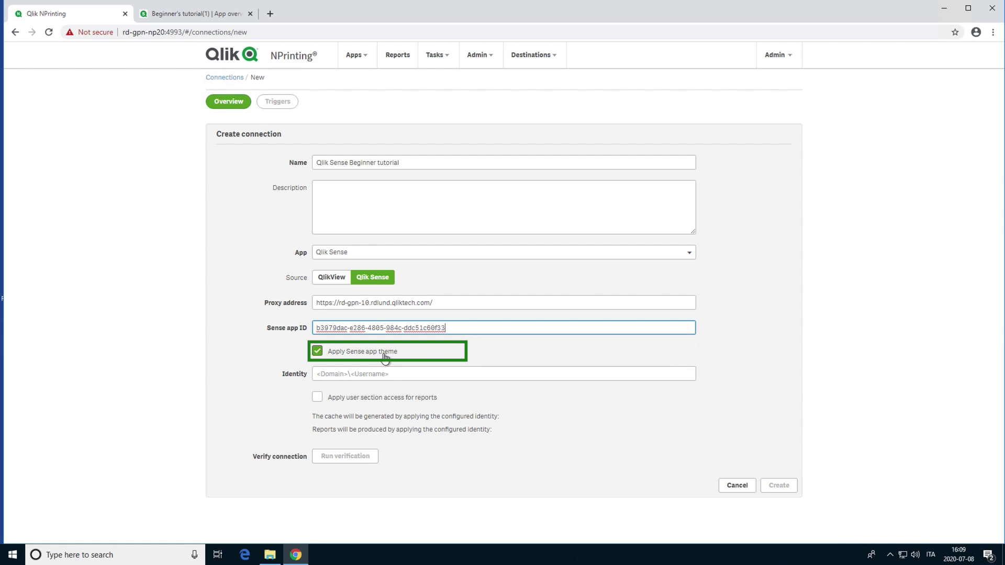
click(333, 372)
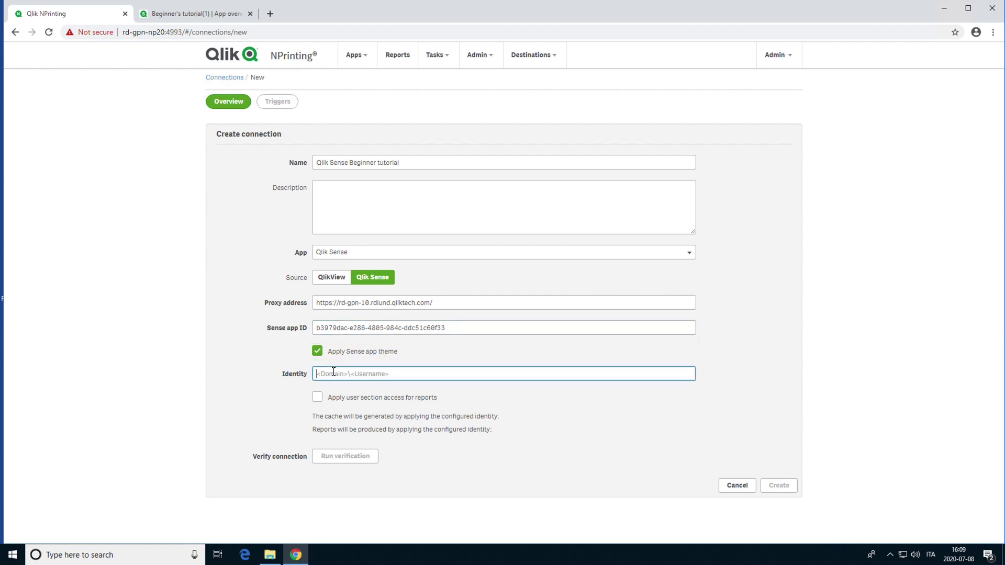
text(qtsel\gpn)
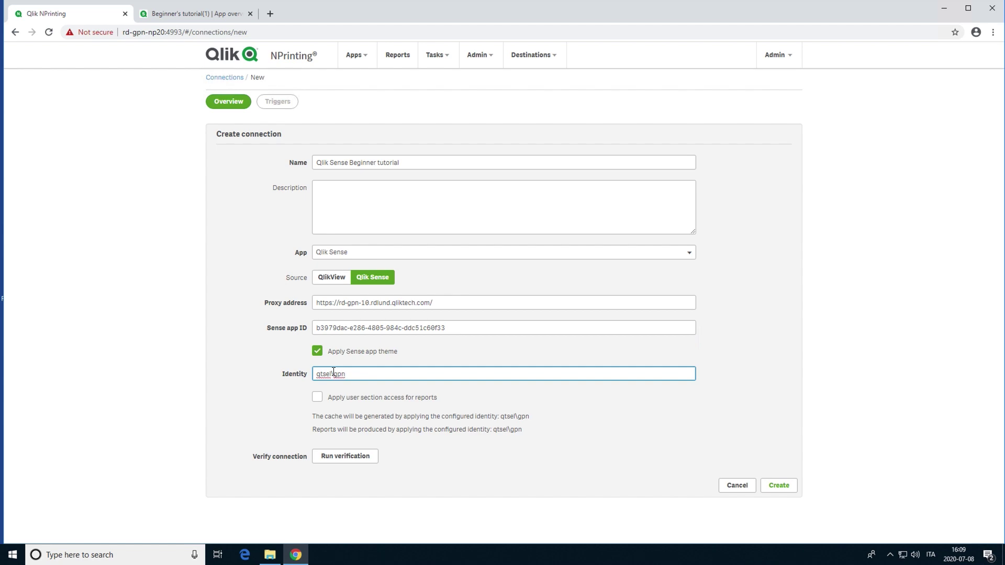
Step: Run verification on the connection and create it
click(335, 460)
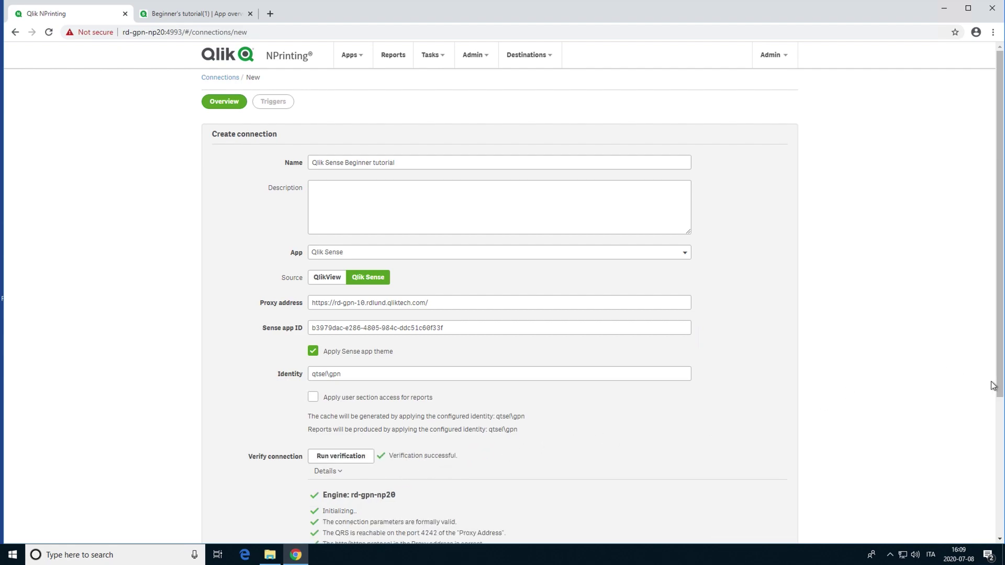
drag(997, 387, 998, 539)
click(776, 520)
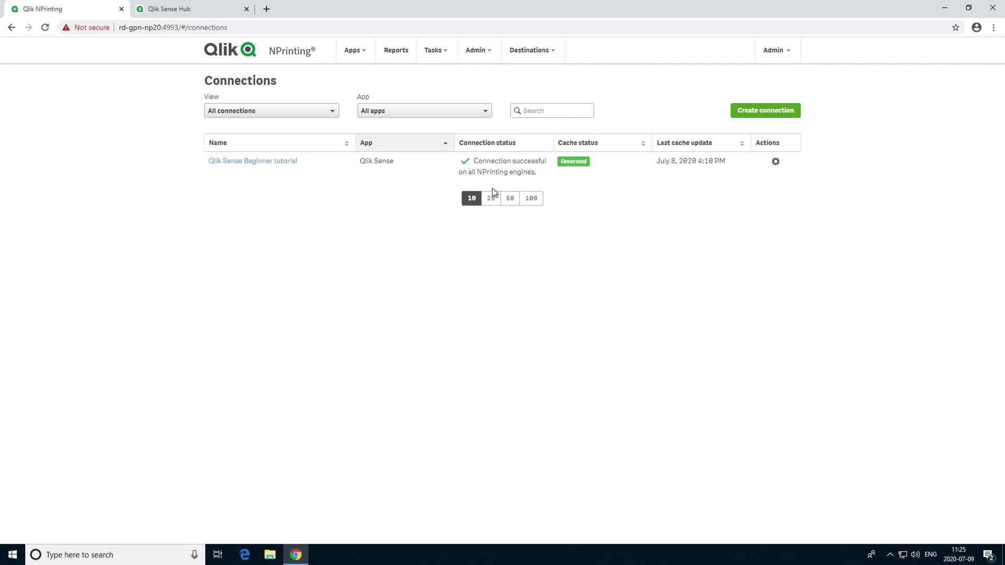
Step: Create an Html report titled 'Qlik Sense report' on the Qlik Sense app and open its template
click(395, 53)
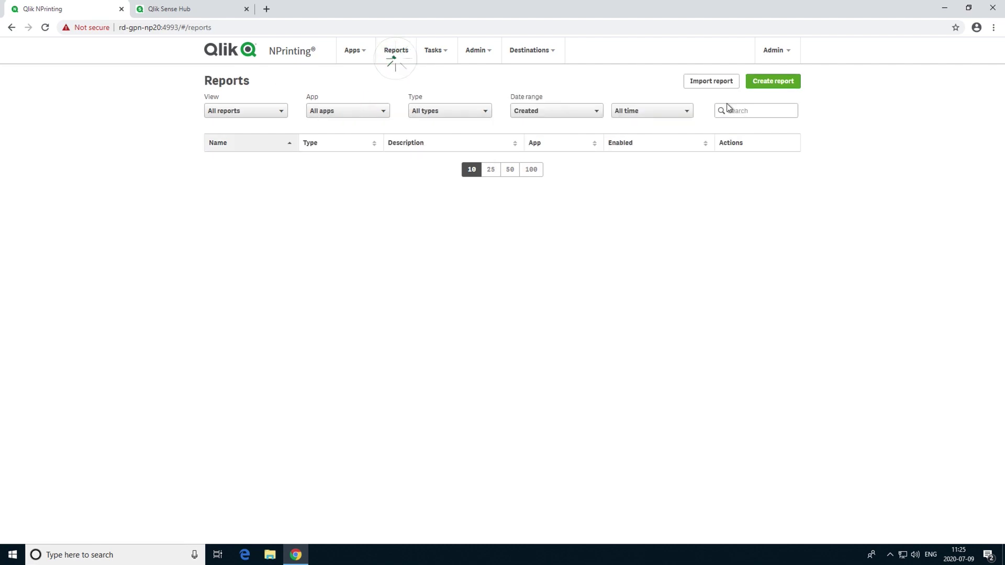
click(764, 85)
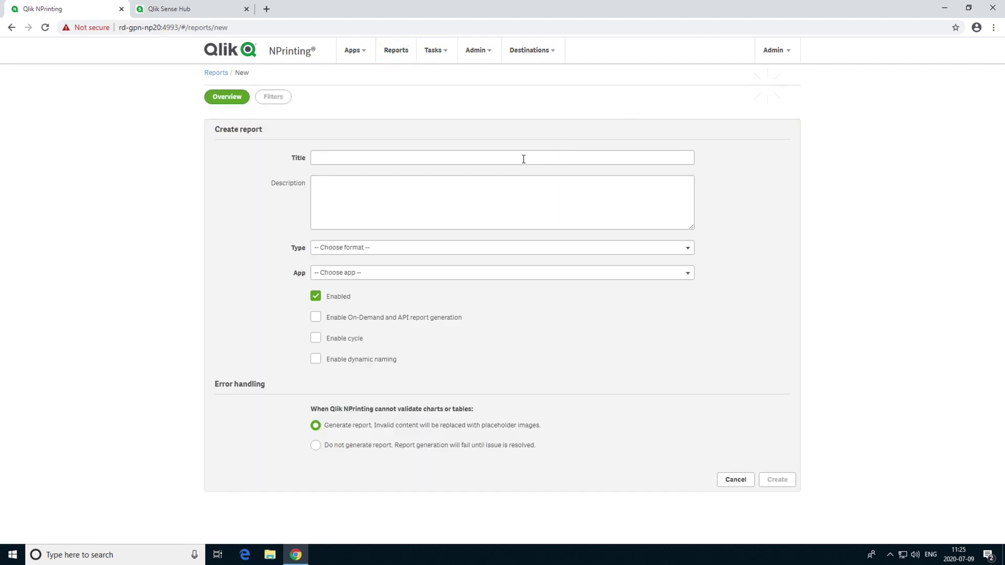
click(522, 158)
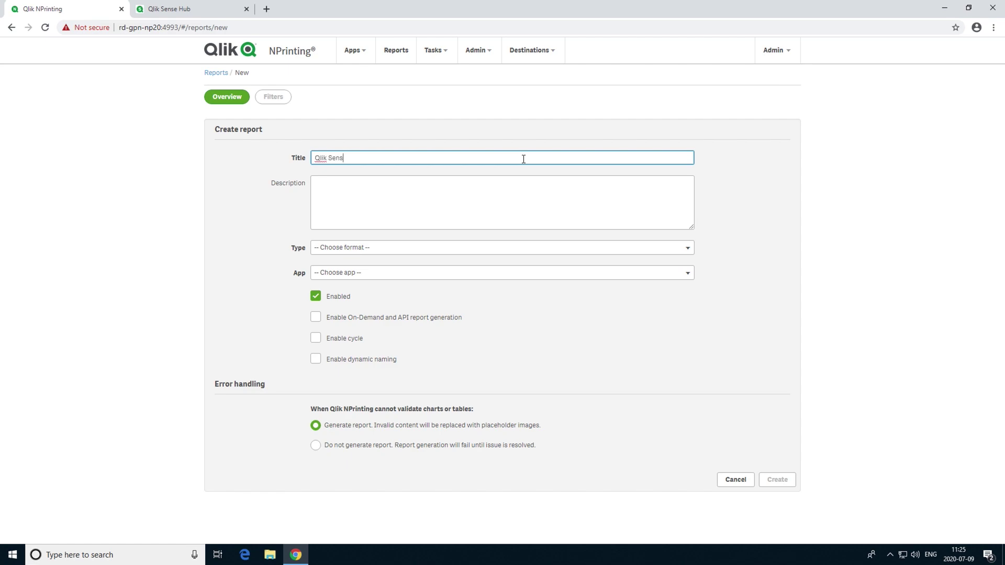
text(Qlik Sense report)
click(424, 248)
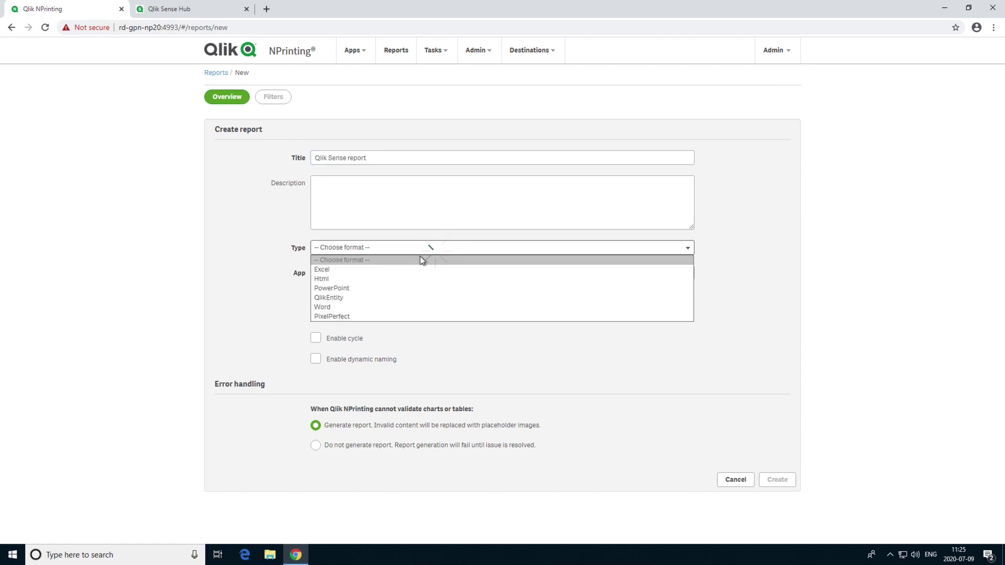
click(326, 281)
click(359, 274)
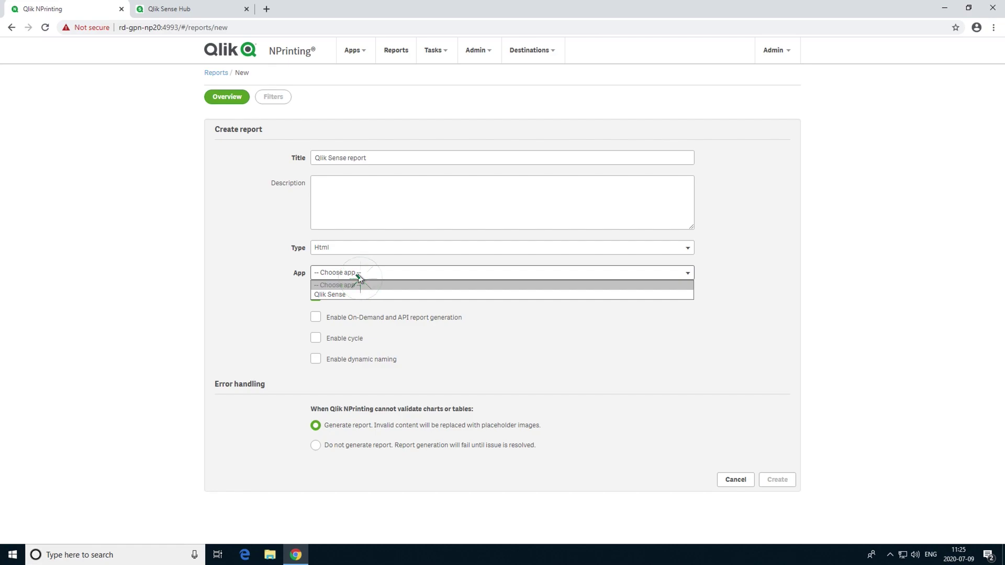
click(349, 294)
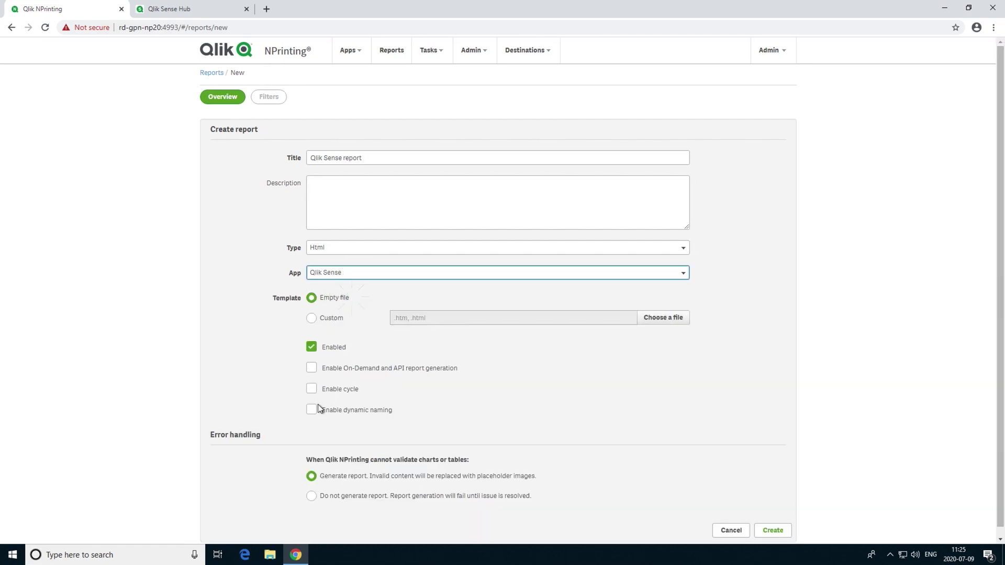
click(764, 529)
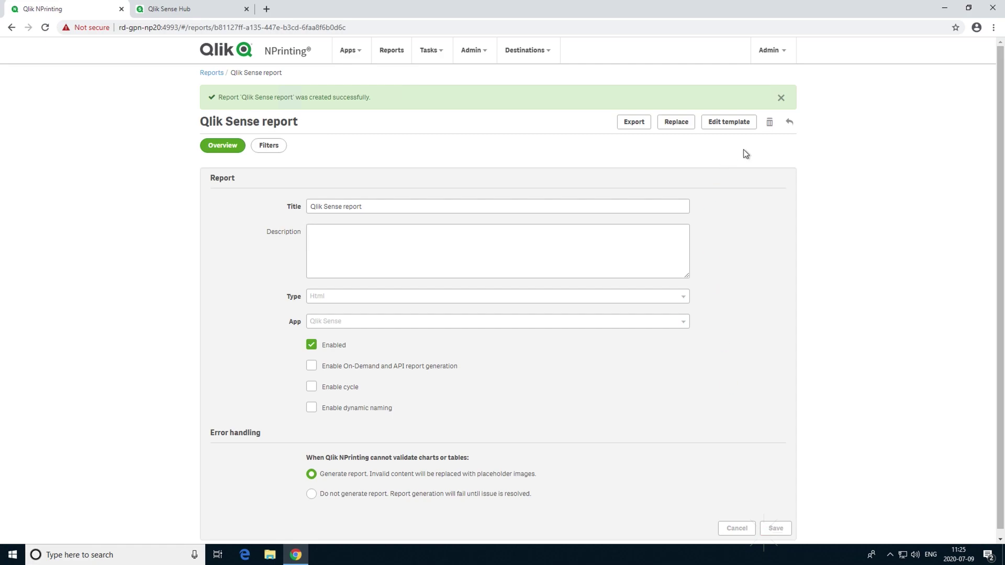
click(733, 123)
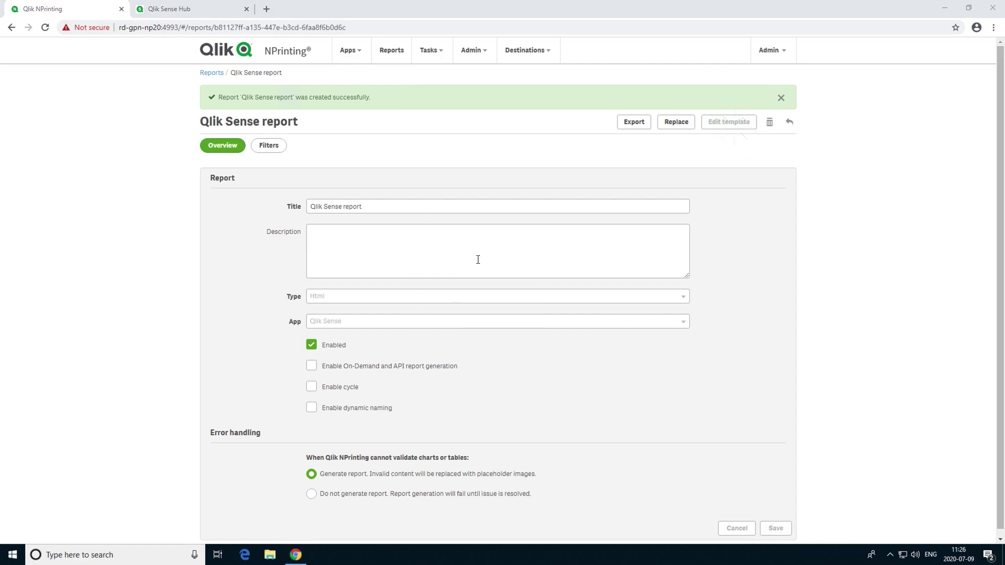
Step: Add the Dashboard sheet to the template's Images
click(689, 95)
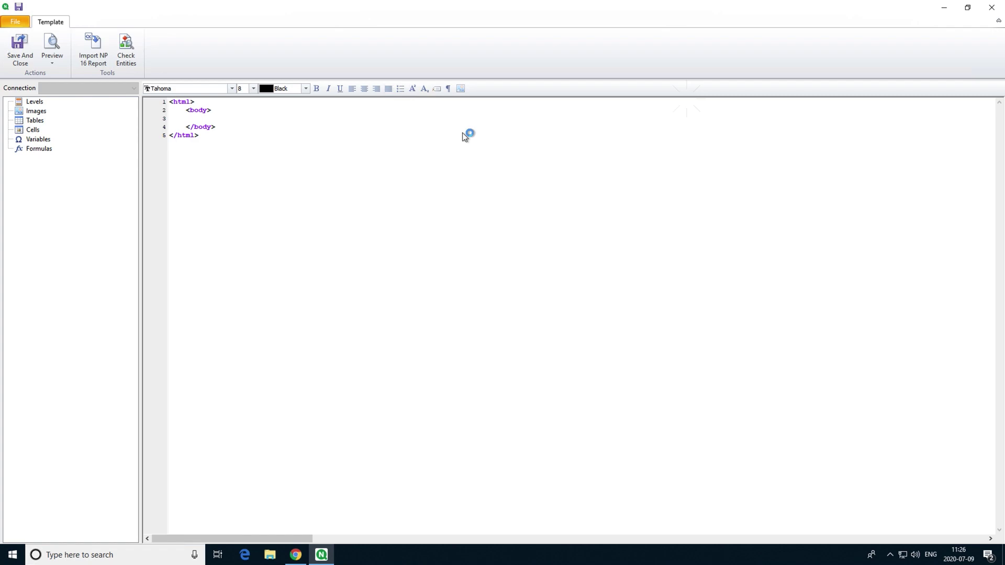
right_click(35, 112)
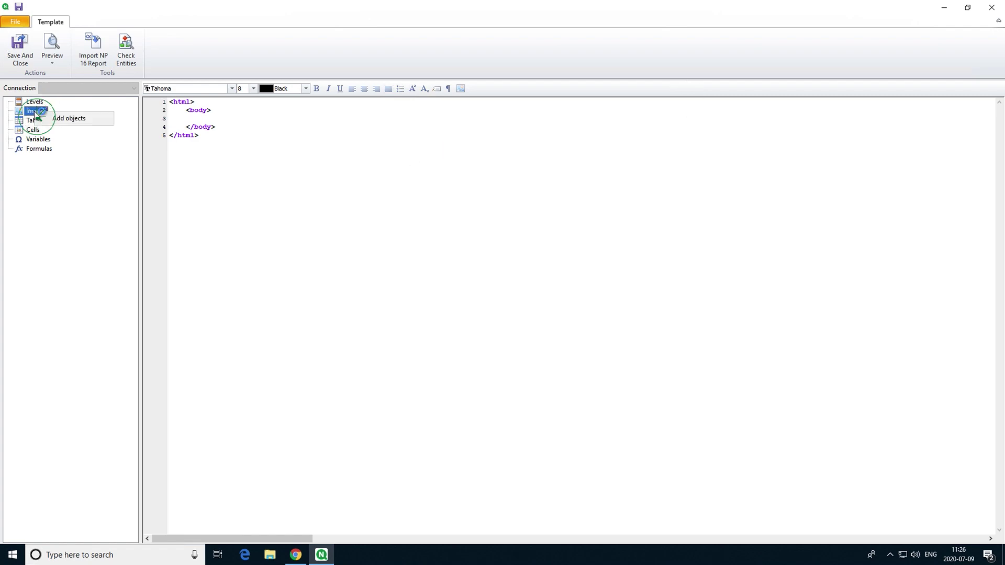
click(52, 117)
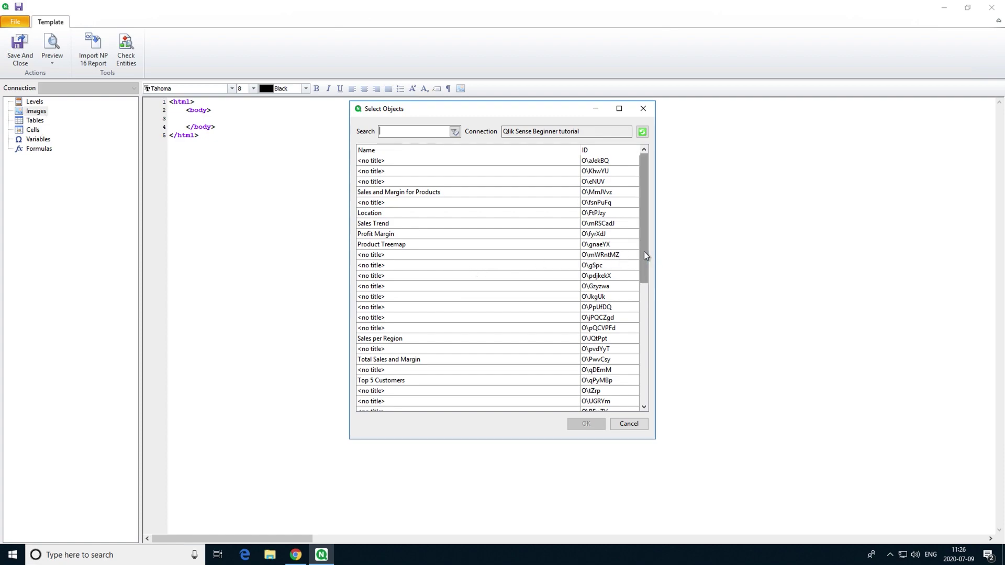
drag(643, 253, 642, 382)
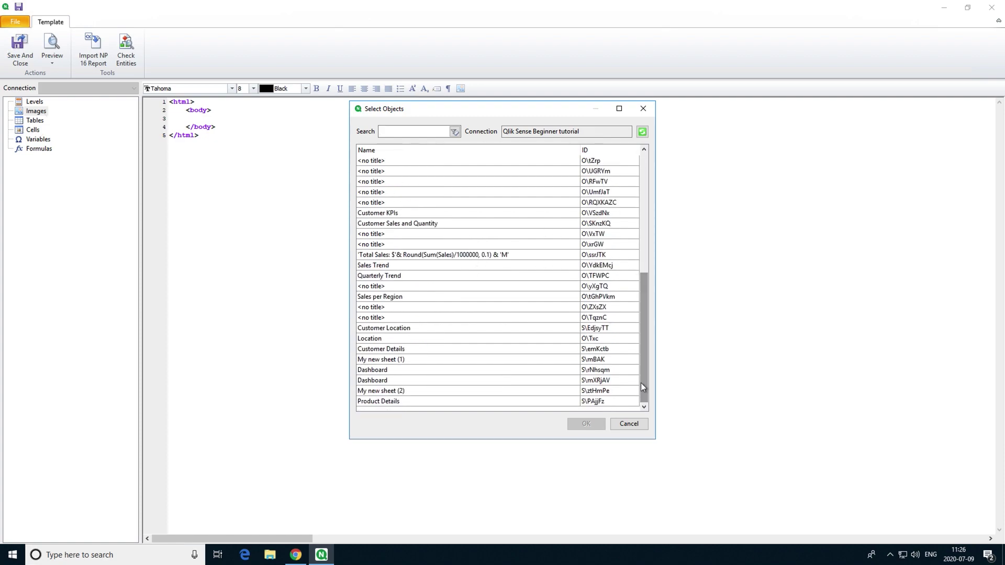
click(396, 370)
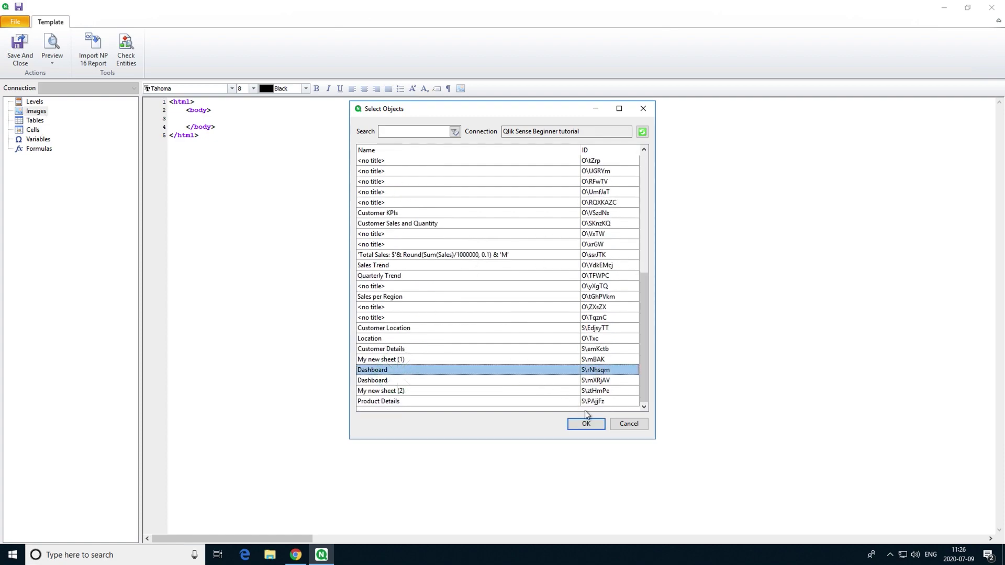
click(586, 423)
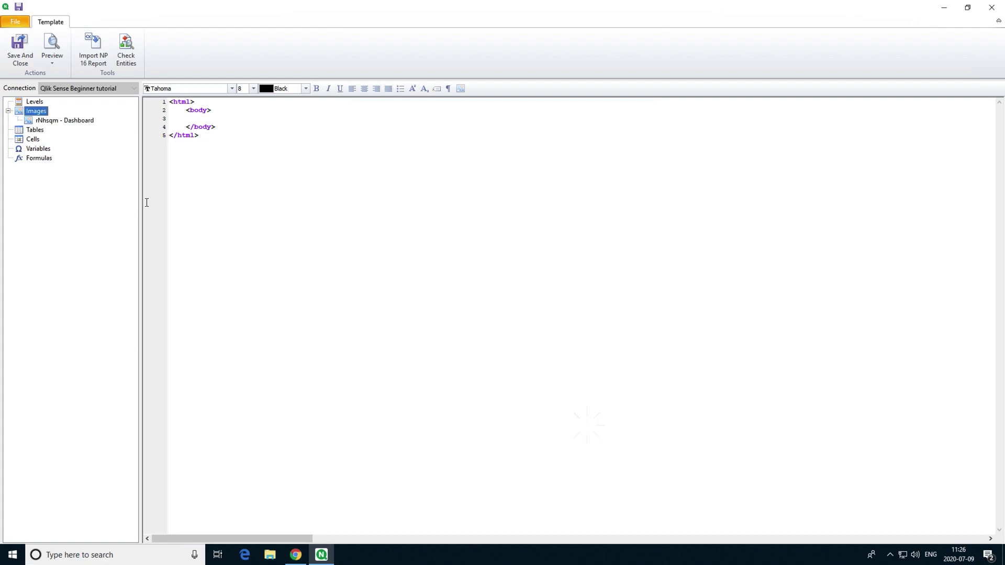
Step: Insert the Dashboard image into the template body and preview the HTML output
drag(54, 120, 227, 119)
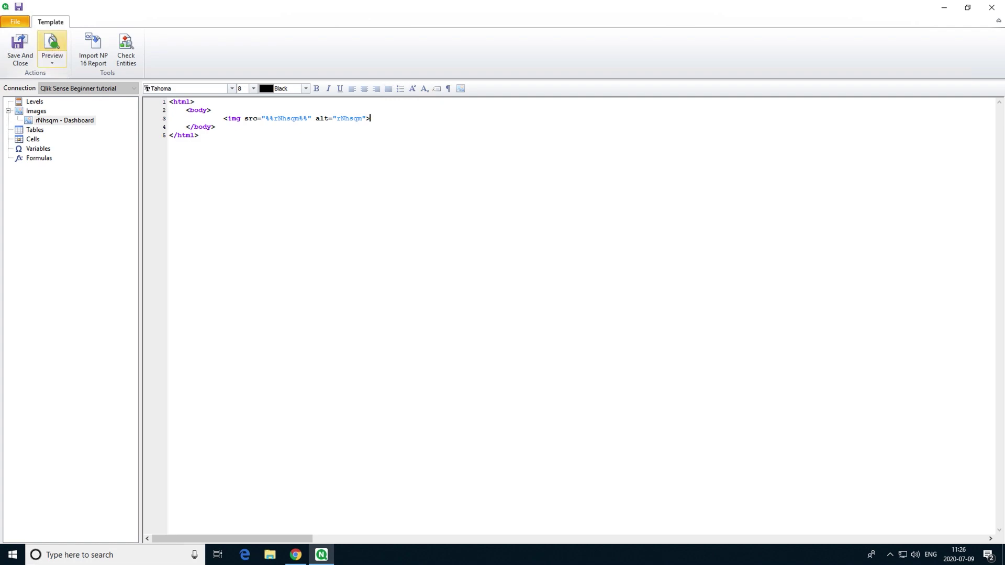
click(51, 42)
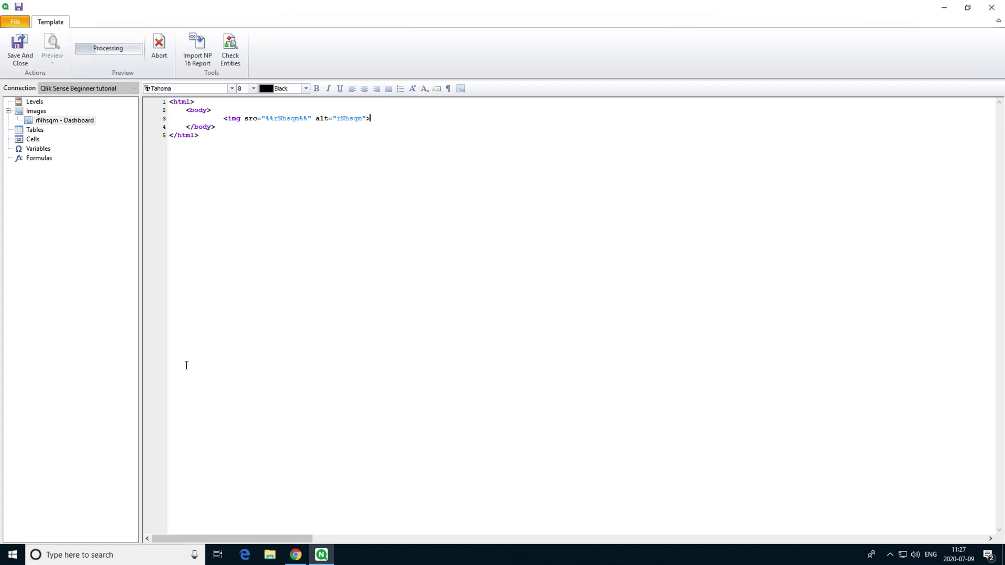
double_click(393, 109)
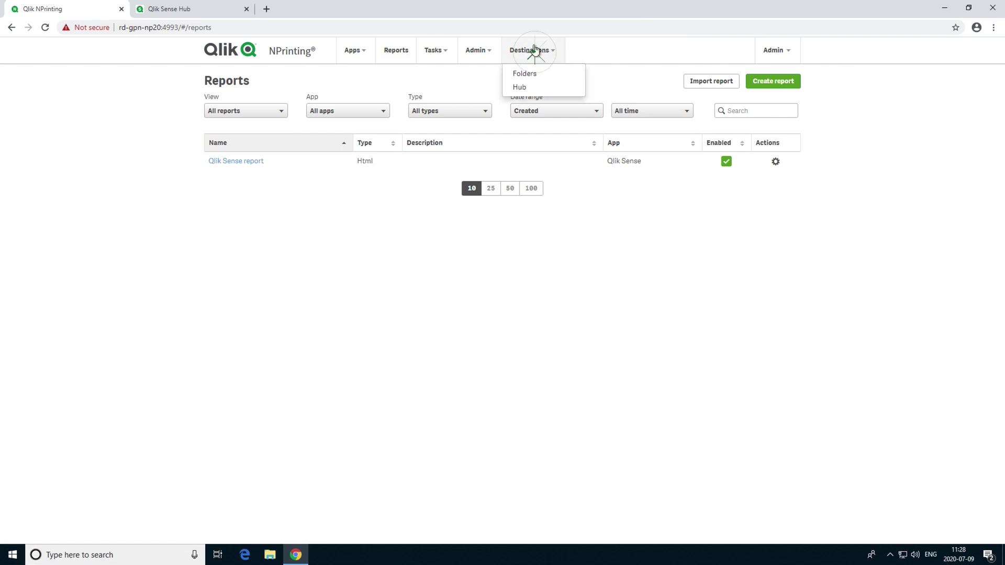
click(529, 87)
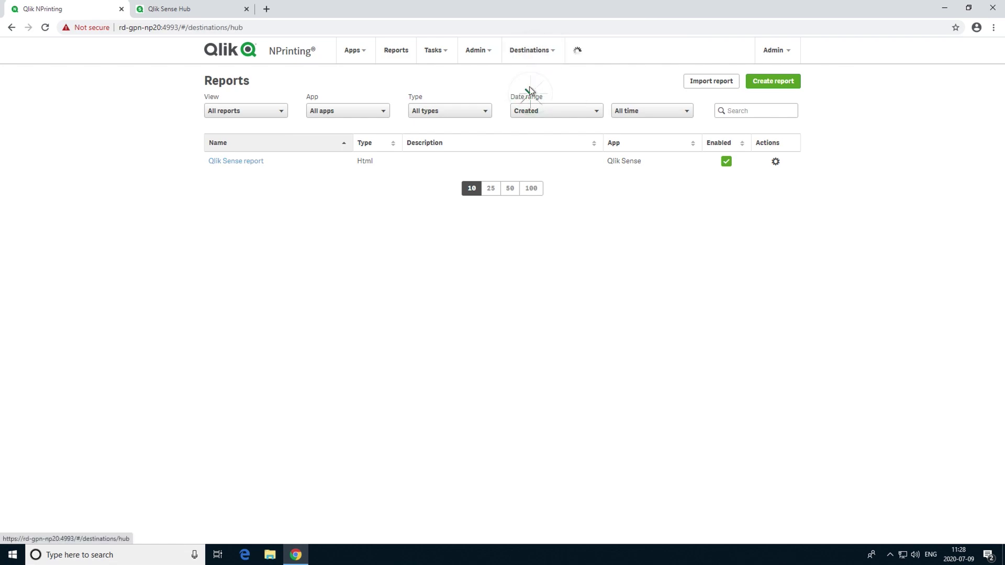
click(415, 212)
click(202, 12)
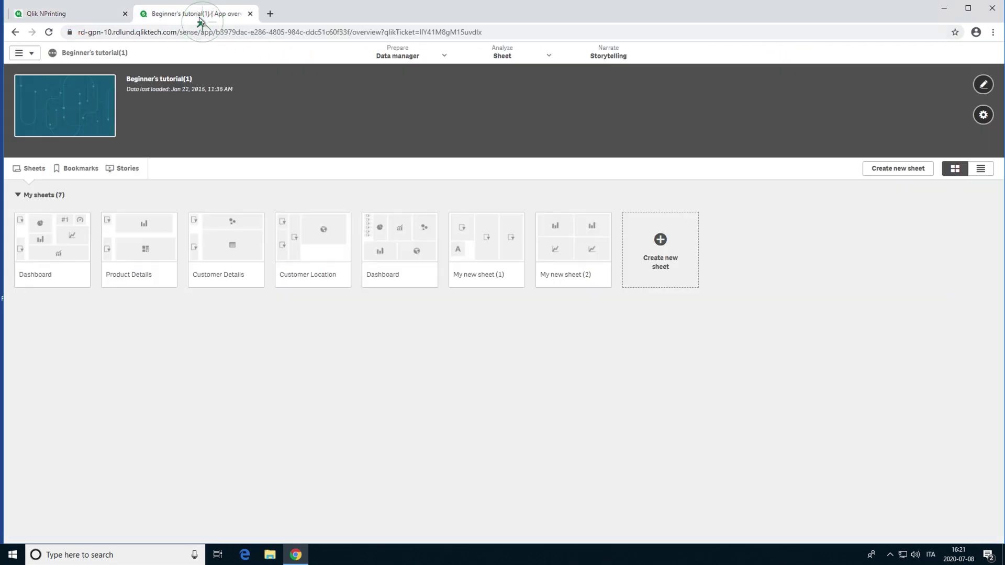
drag(177, 32, 68, 32)
key(ctrl+c)
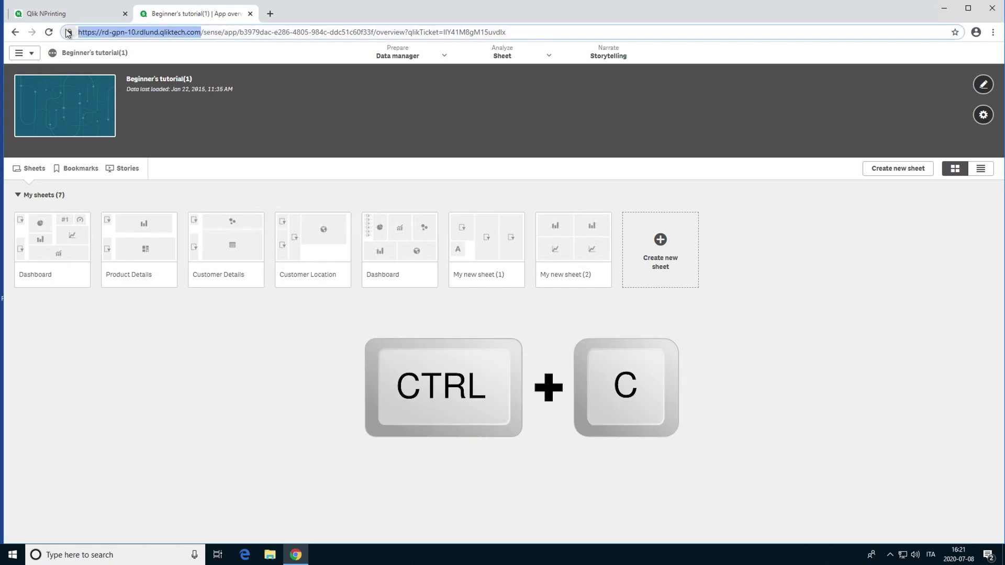
click(71, 15)
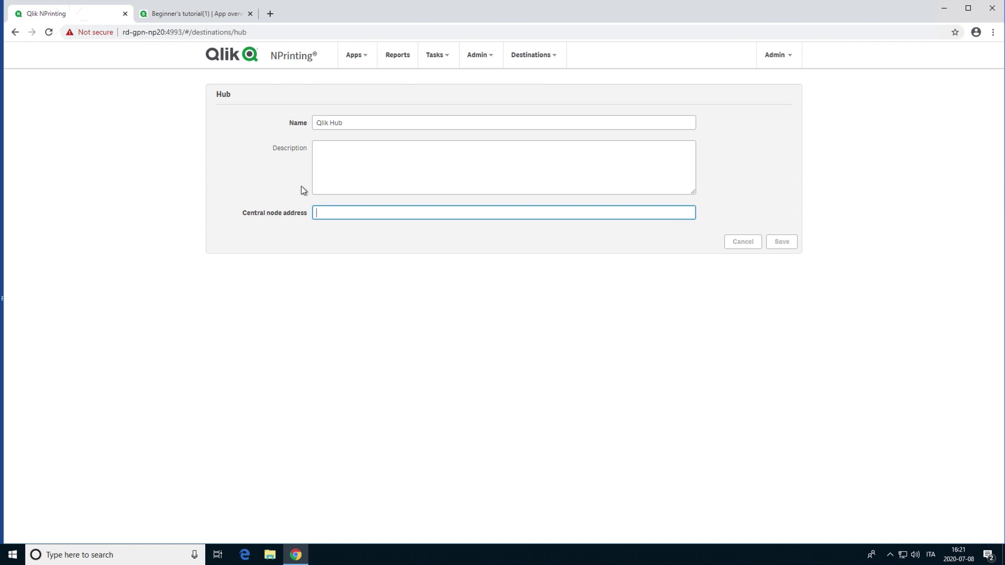
key(ctrl+v)
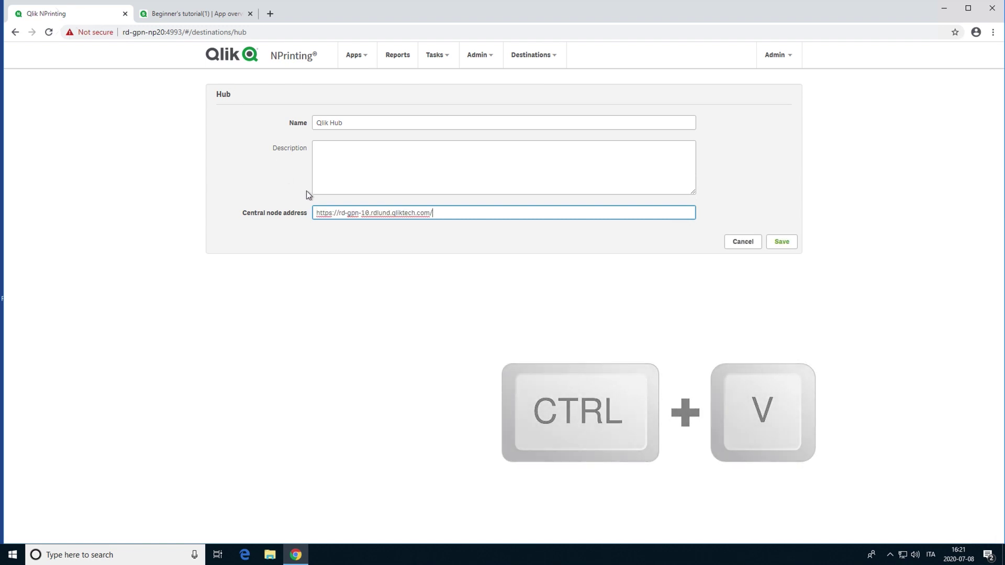
click(775, 242)
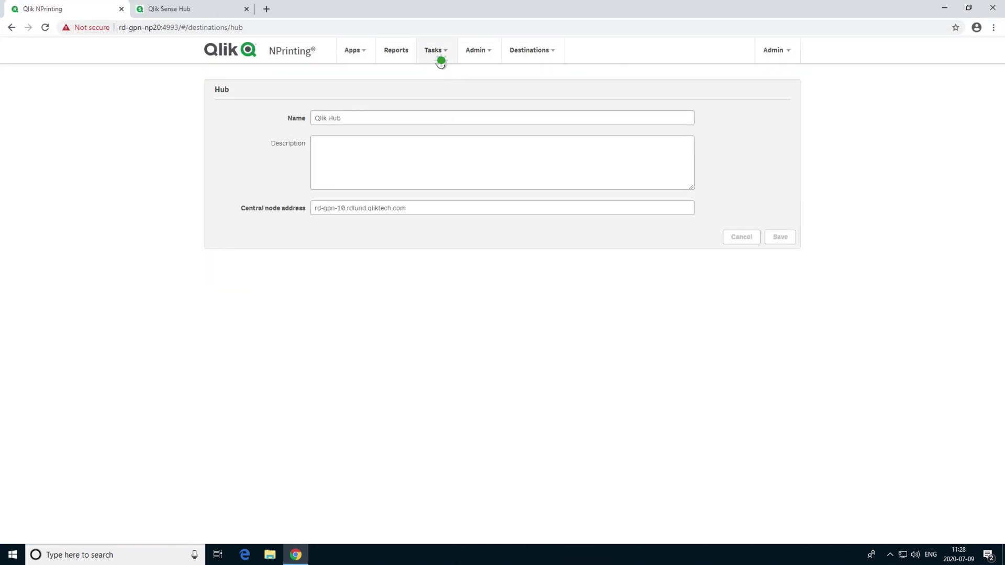
Step: From Publish tasks, create a task named 'Publishing to hub' with the app 'Qlik Sense'
click(438, 59)
click(441, 74)
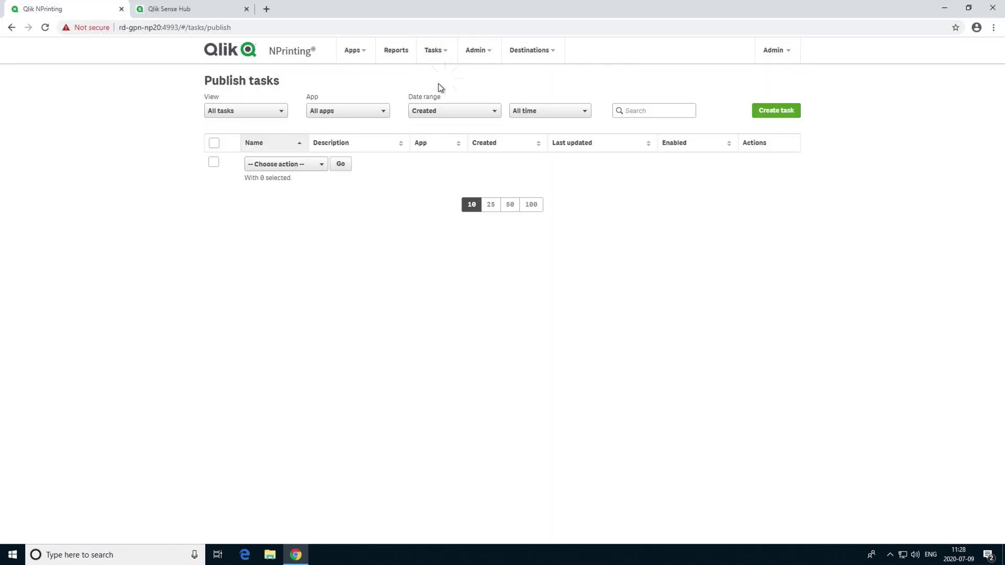
click(764, 110)
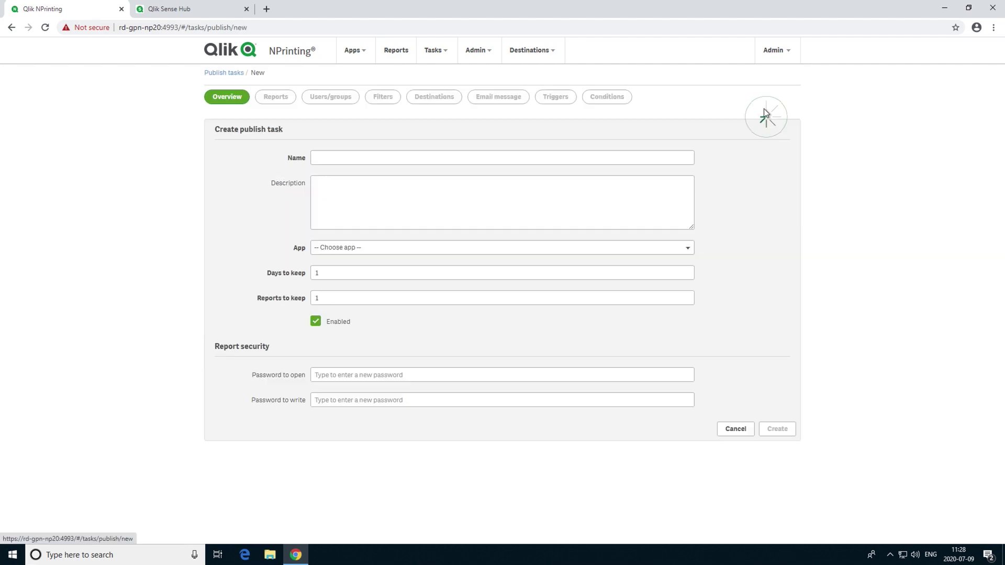
click(578, 157)
text(Publishing to hub)
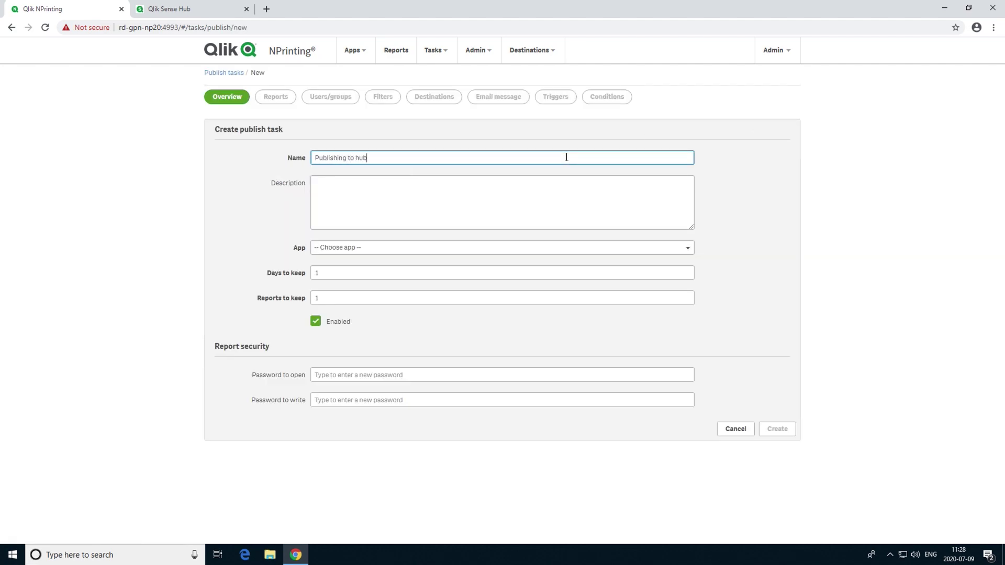
click(589, 250)
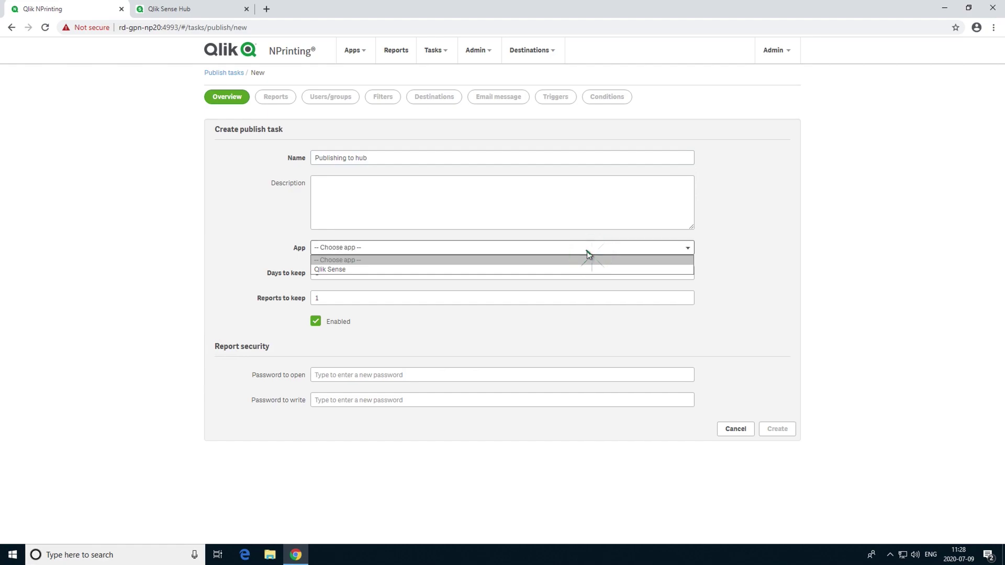
click(571, 270)
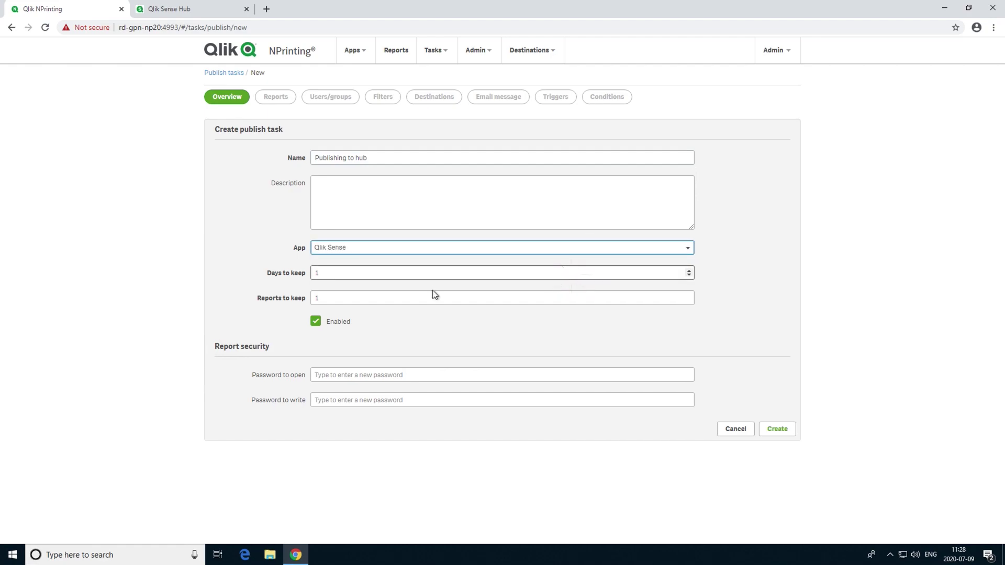
click(775, 429)
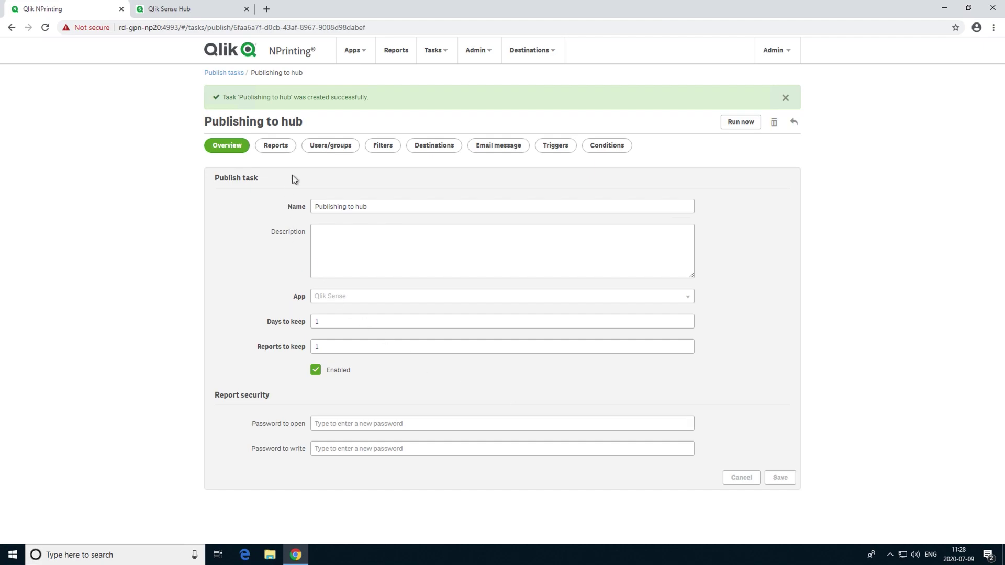
Step: Add the Qlik Sense report to the task with HTML output format
click(274, 147)
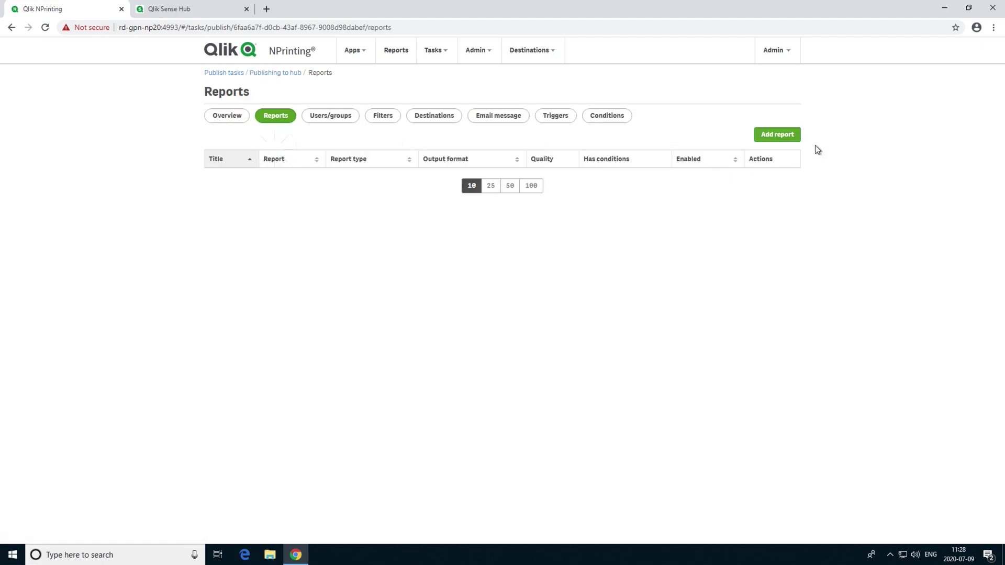
click(785, 137)
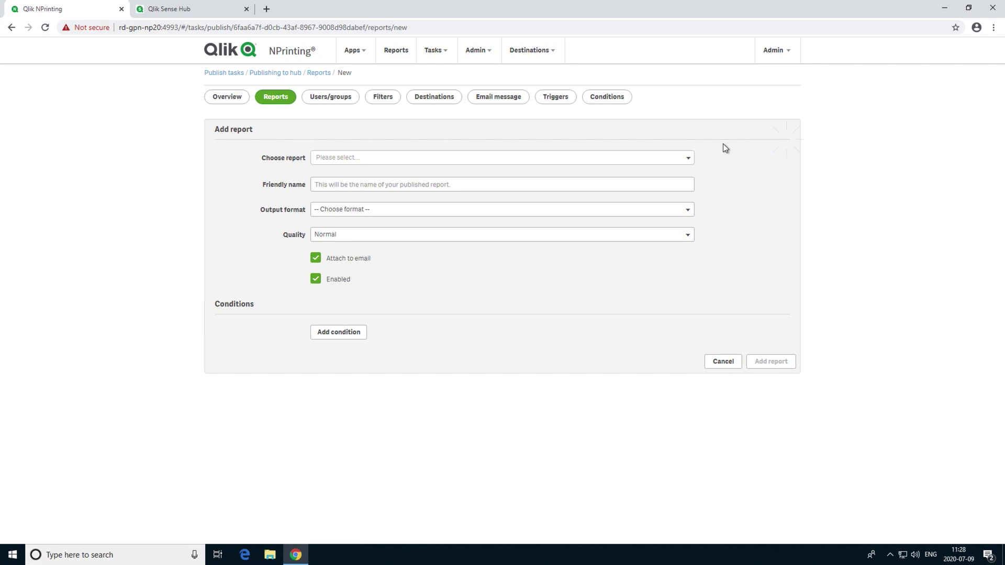
click(653, 158)
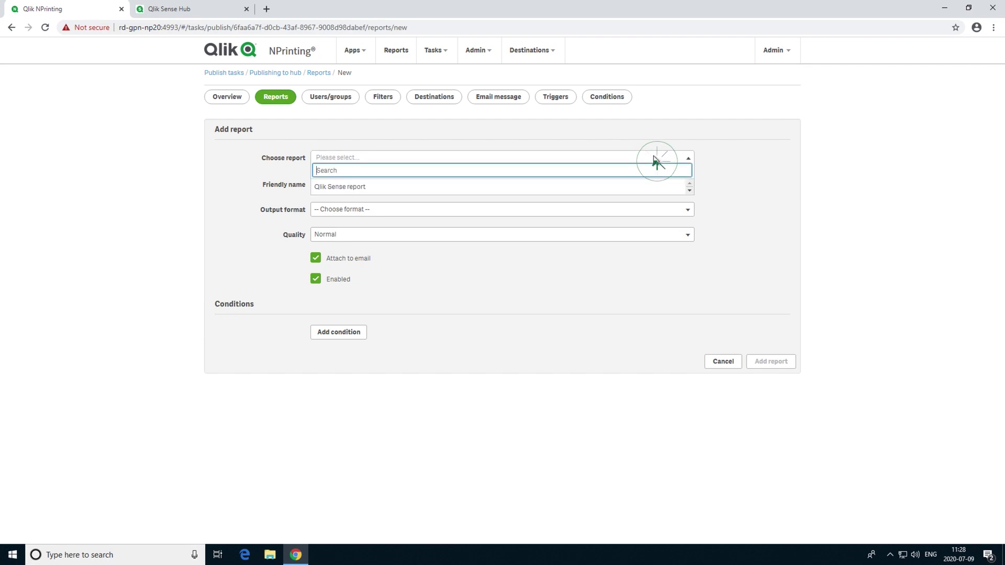
click(616, 186)
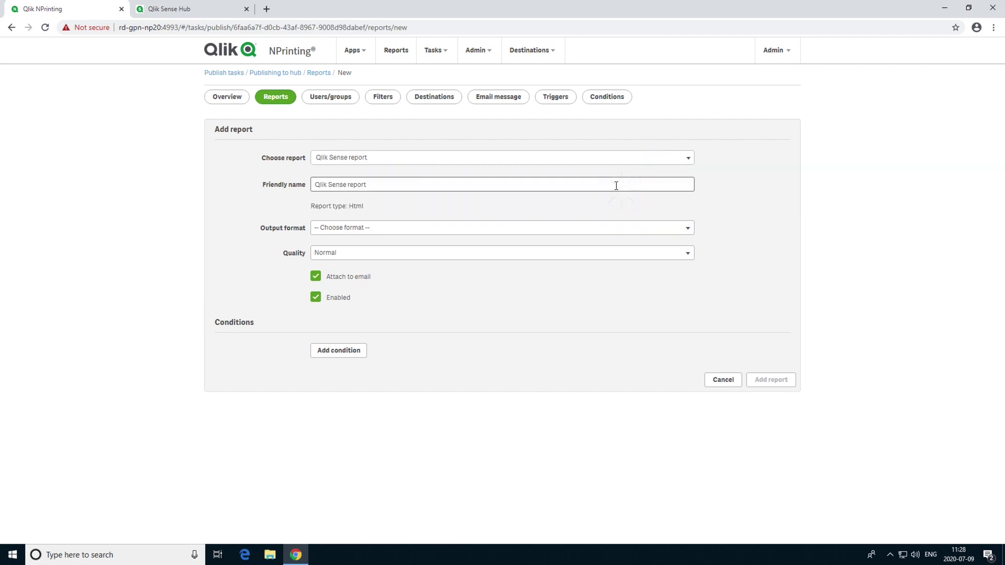
click(560, 227)
click(529, 260)
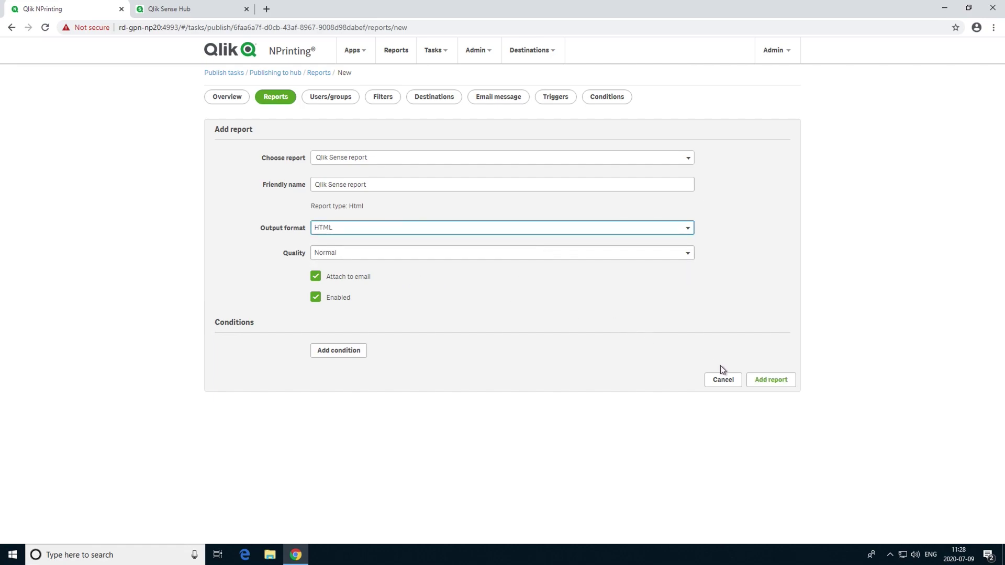
click(756, 378)
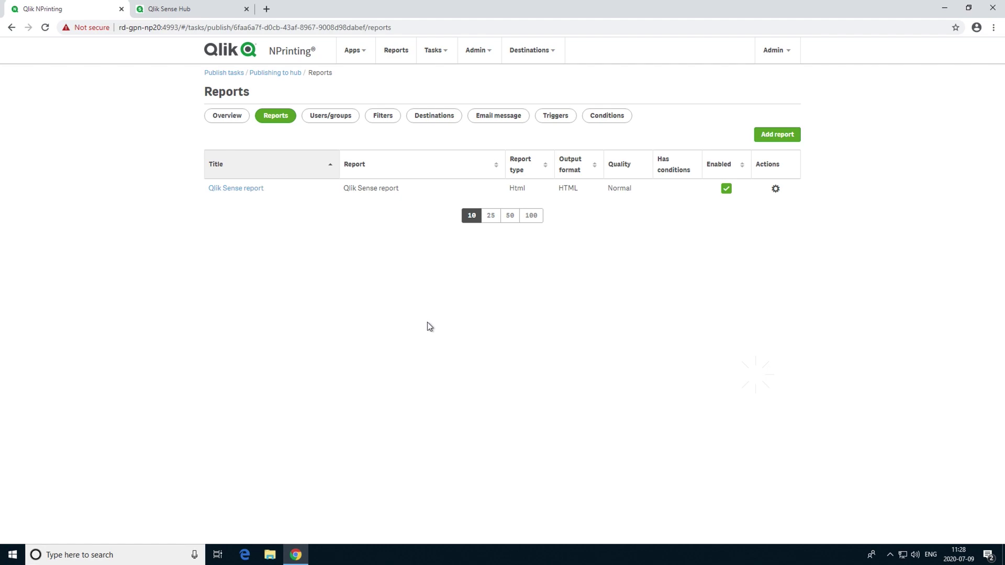
Step: Add the Admin user as a recipient of the task
click(331, 115)
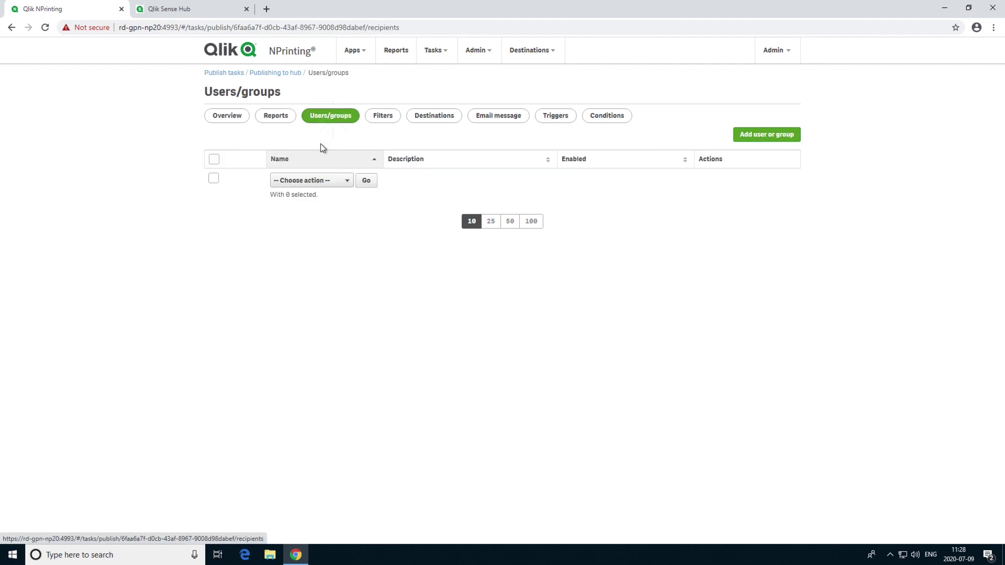
click(759, 135)
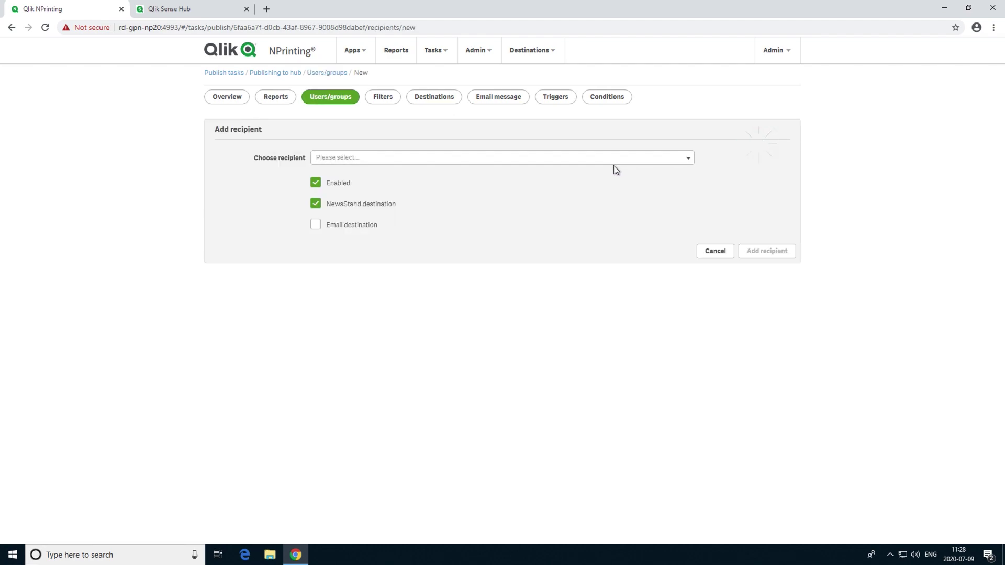
click(616, 161)
click(512, 195)
click(755, 252)
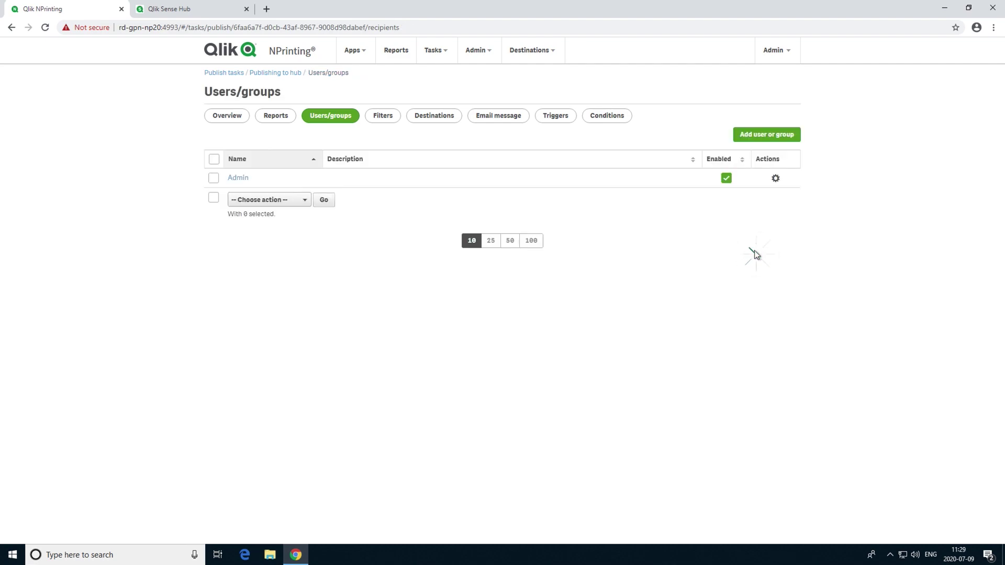
Step: Tick Hub 'Upload for all' under Destinations, save the task, and run it now
click(434, 115)
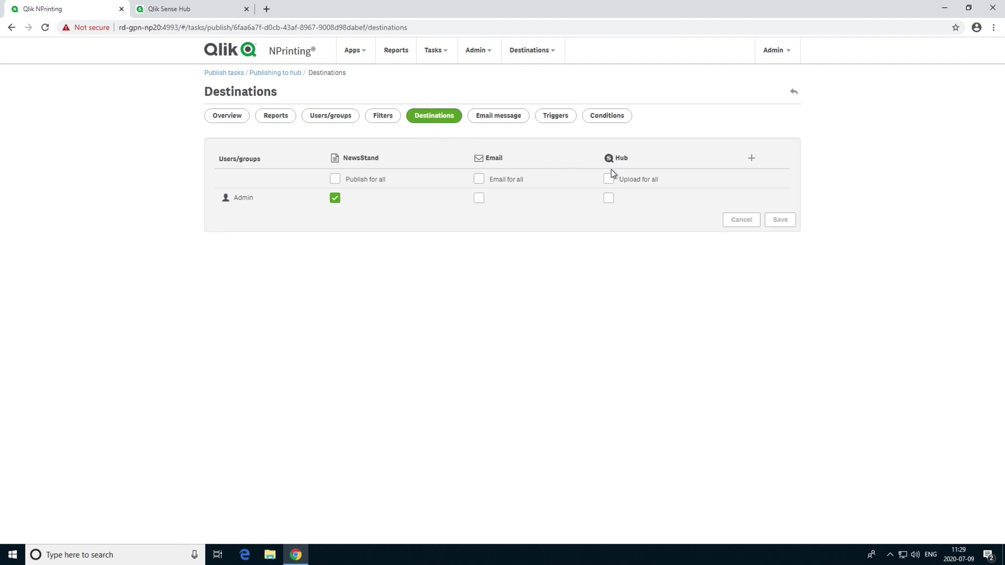
click(608, 179)
click(773, 221)
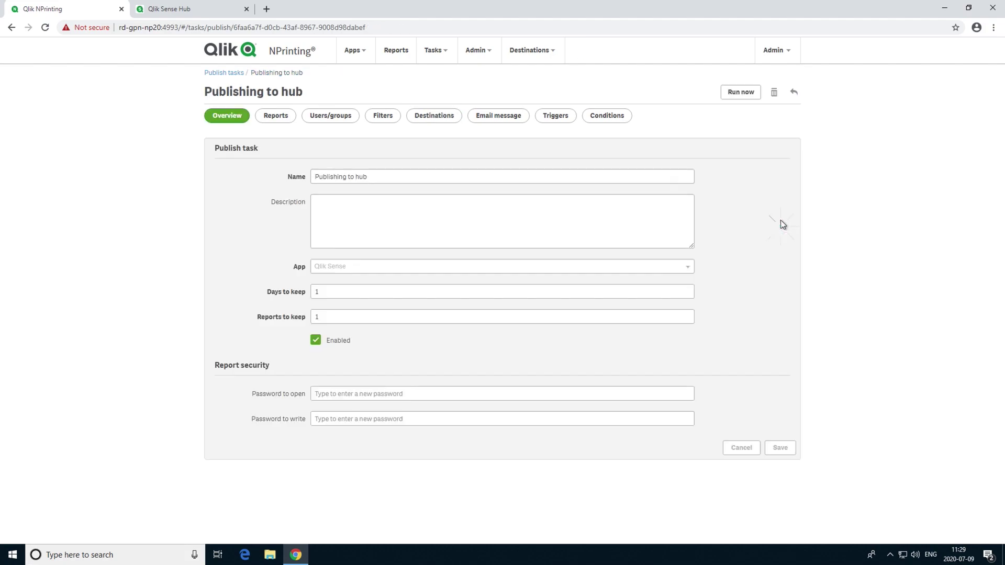
click(734, 94)
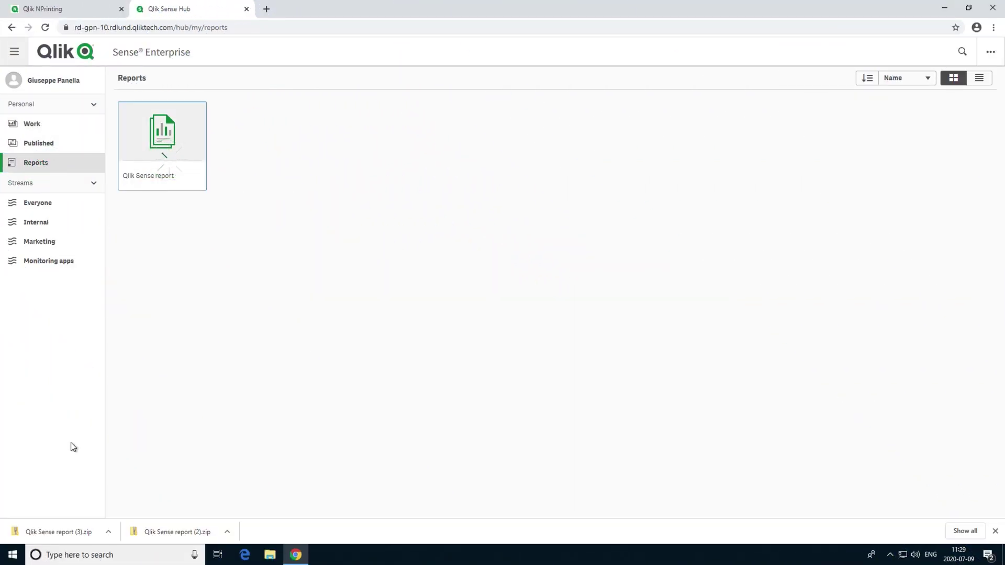
Step: Open the downloaded Qlik Sense report zip and view its HTML Sales dashboard in Edge
click(150, 529)
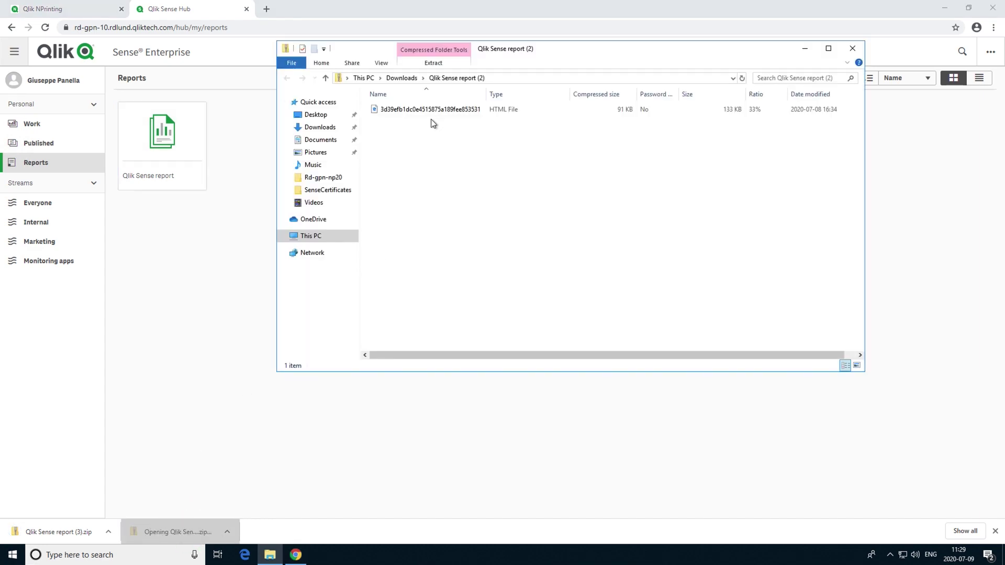
double_click(423, 109)
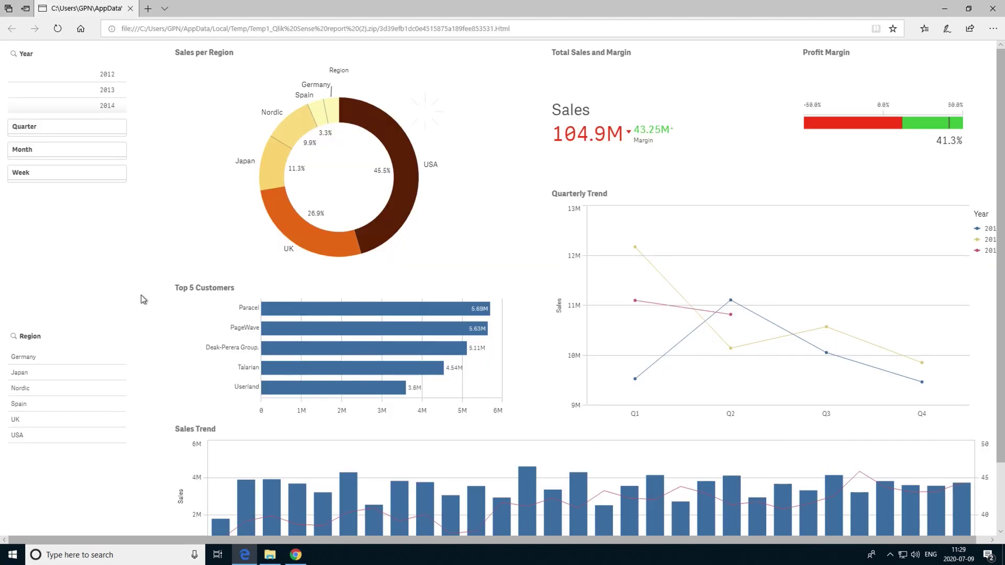